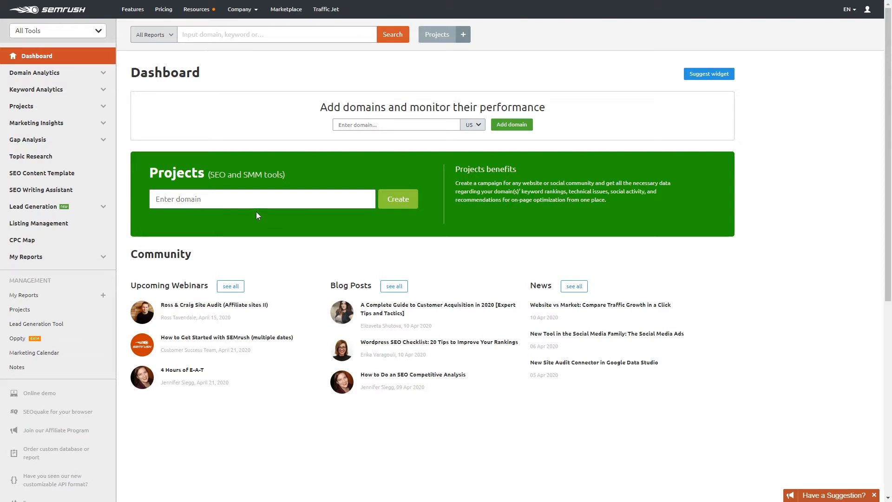
Step: Look up the domain casper.com across all reports and open its organic search positions report
{"action": "left_click", "coordinate": [218, 31]}
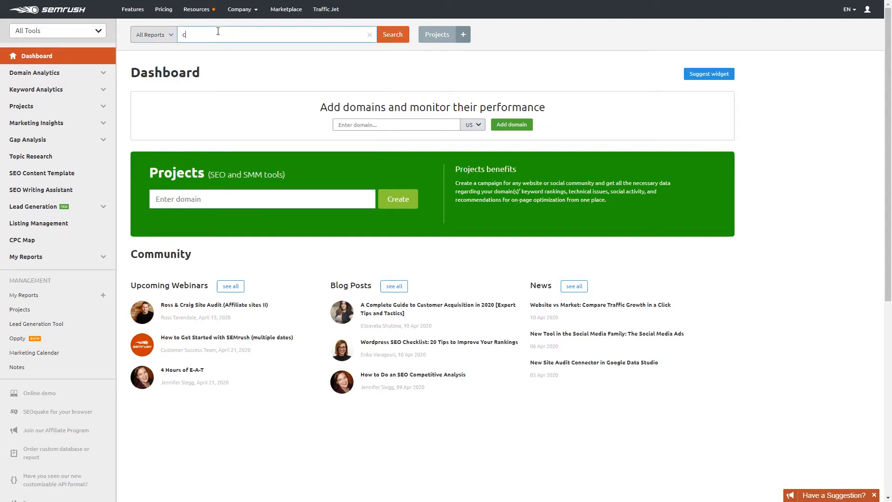
{"action": "type", "text": "casper.com"}
{"action": "key", "text": "Return"}
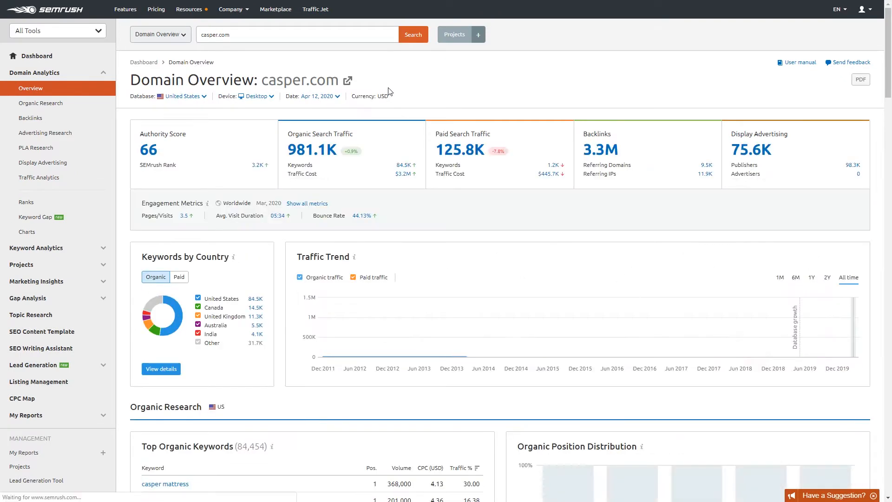
{"action": "left_click", "coordinate": [316, 159]}
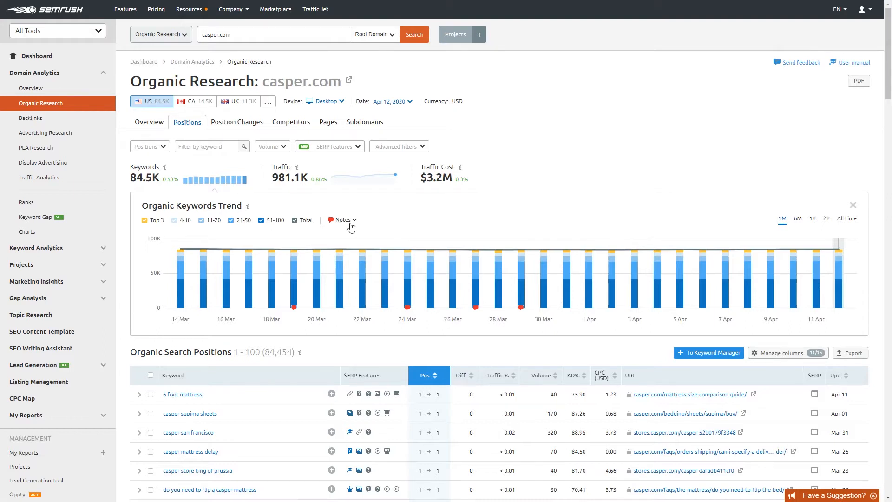
Step: Examine the organic keywords trend and the size of the organic search positions list for casper.com
{"action": "scroll", "coordinate": [351, 227], "scroll_direction": "down", "scroll_amount": 1}
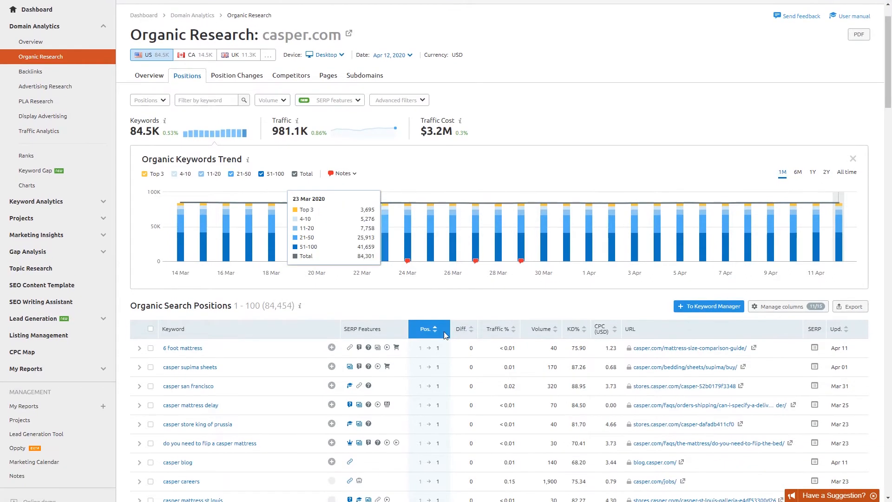
{"action": "scroll", "coordinate": [424, 293], "scroll_direction": "down", "scroll_amount": 1}
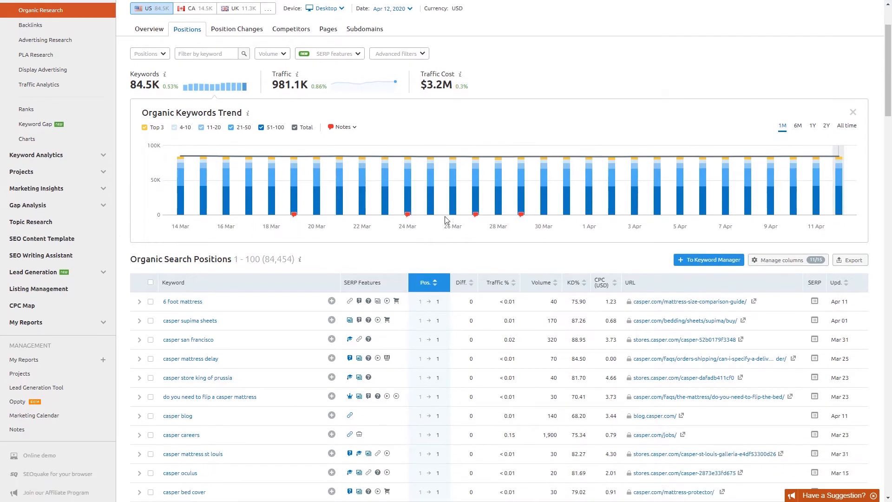
{"action": "scroll", "coordinate": [391, 308], "scroll_direction": "down", "scroll_amount": 1}
{"action": "left_click_drag", "start_coordinate": [263, 214], "coordinate": [287, 213]}
{"action": "left_click", "coordinate": [288, 213]}
{"action": "scroll", "coordinate": [284, 242], "scroll_direction": "up", "scroll_amount": 2}
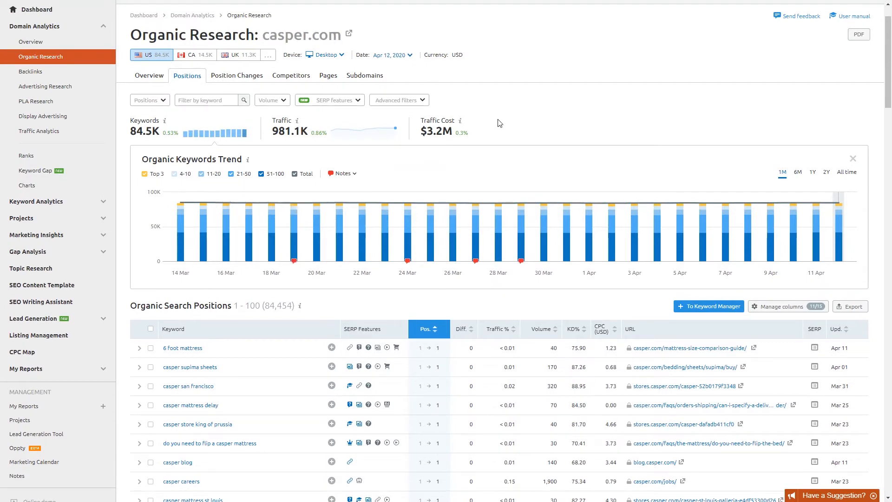
Step: Filter the organic positions with an advanced condition that includes keywords whose words count is greater than 3
{"action": "left_click", "coordinate": [420, 103]}
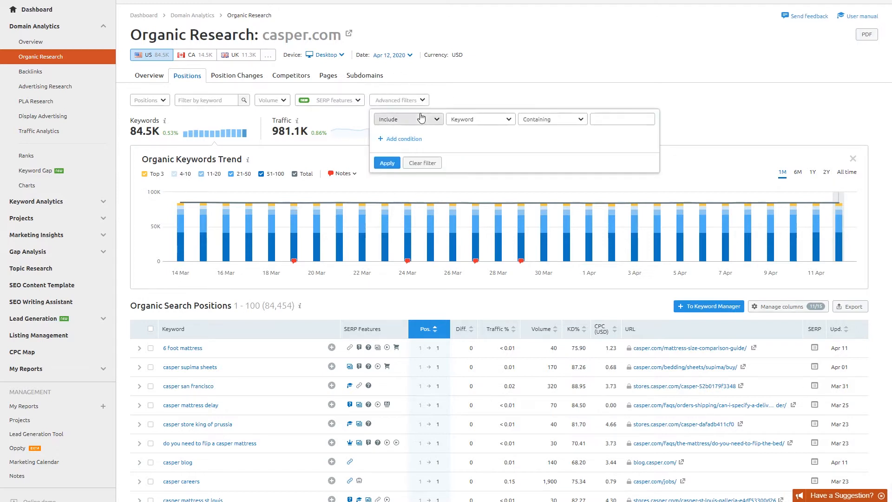
{"action": "left_click", "coordinate": [480, 120]}
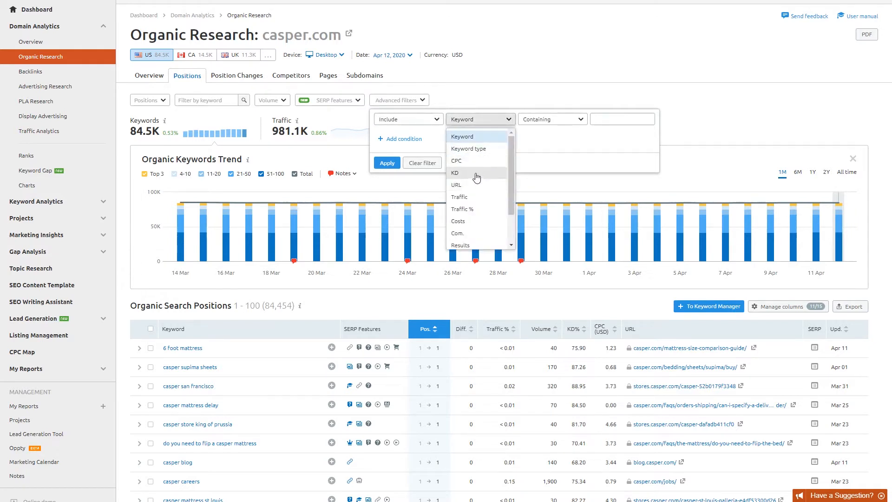
{"action": "scroll", "coordinate": [484, 170], "scroll_direction": "down", "scroll_amount": 2}
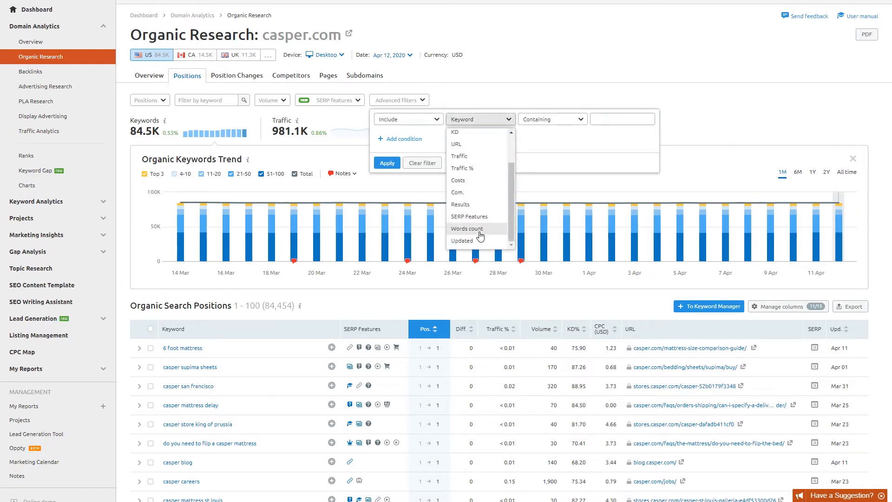
{"action": "left_click", "coordinate": [478, 232]}
{"action": "left_click", "coordinate": [552, 120]}
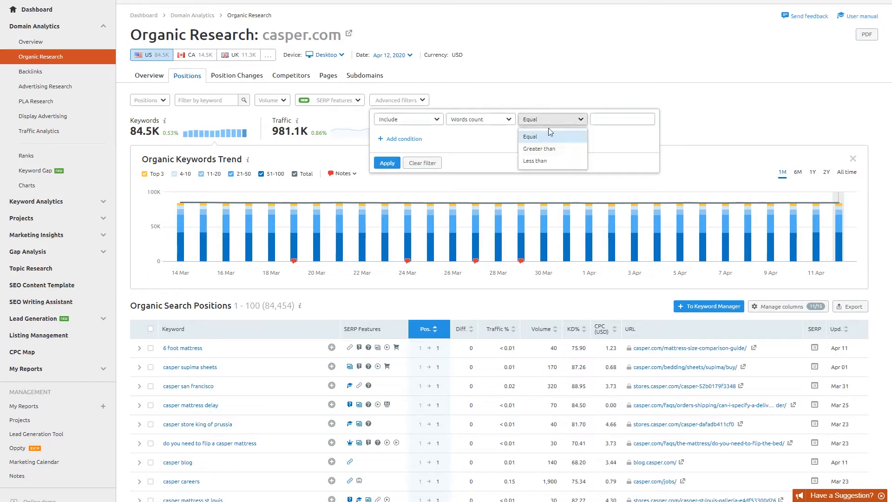
{"action": "left_click", "coordinate": [552, 143]}
{"action": "left_click", "coordinate": [599, 120]}
{"action": "type", "text": "3"}
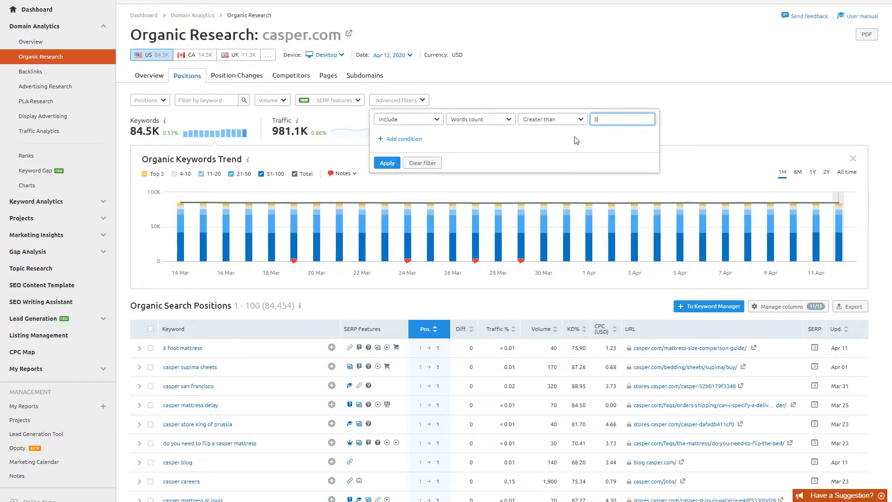
{"action": "left_click", "coordinate": [577, 141]}
{"action": "left_click", "coordinate": [385, 164]}
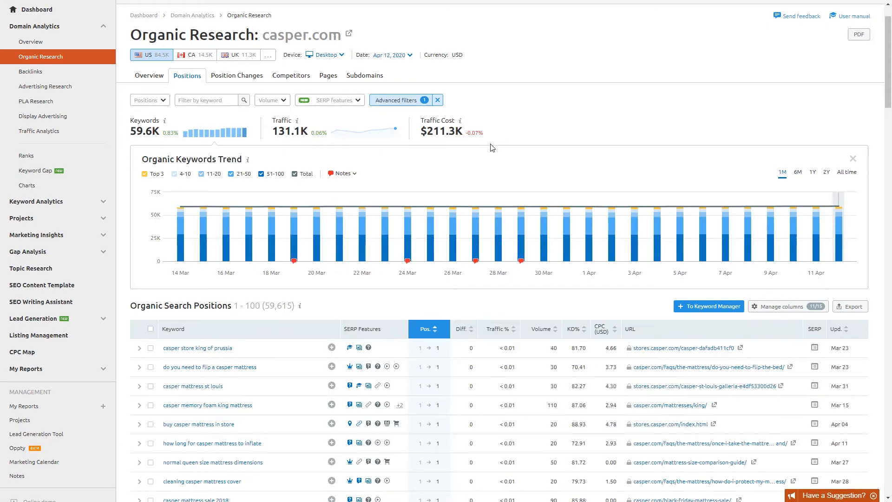
Step: Sort the filtered organic search positions by search volume, highest first
{"action": "scroll", "coordinate": [492, 148], "scroll_direction": "down", "scroll_amount": 1}
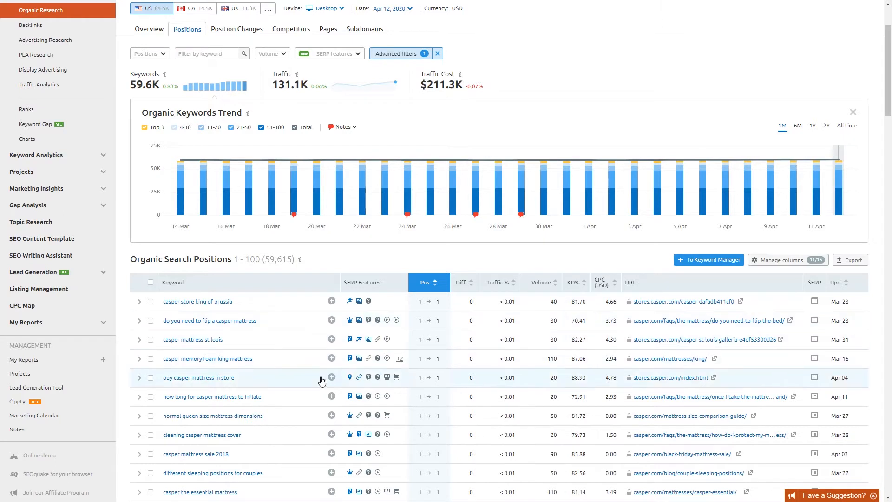
{"action": "scroll", "coordinate": [316, 379], "scroll_direction": "down", "scroll_amount": 1}
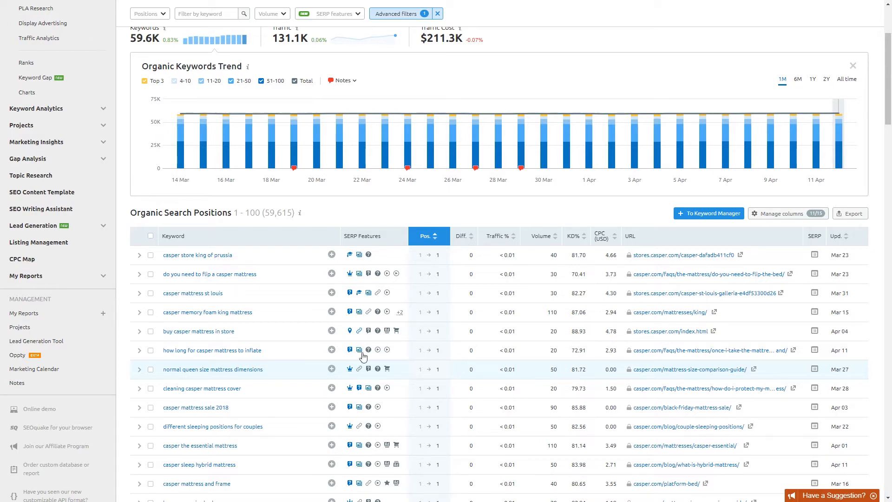
{"action": "scroll", "coordinate": [299, 361], "scroll_direction": "down", "scroll_amount": 4}
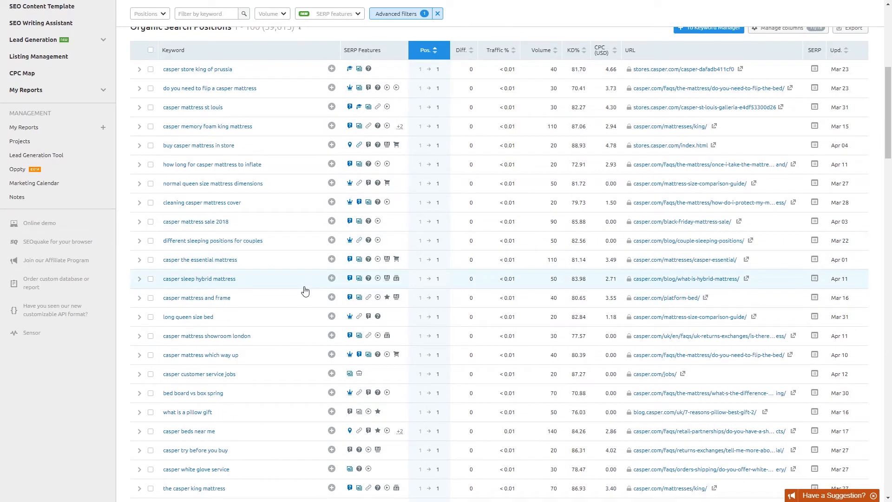
{"action": "scroll", "coordinate": [305, 291], "scroll_direction": "down", "scroll_amount": 1}
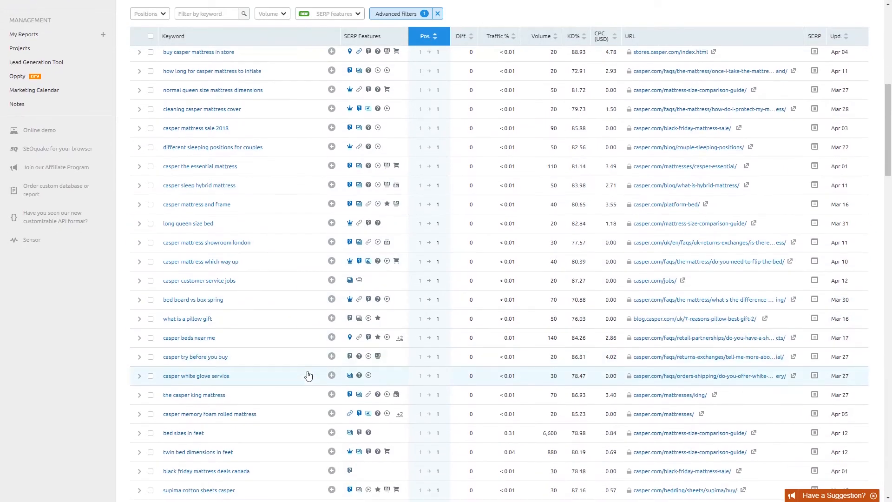
{"action": "scroll", "coordinate": [306, 372], "scroll_direction": "up", "scroll_amount": 4}
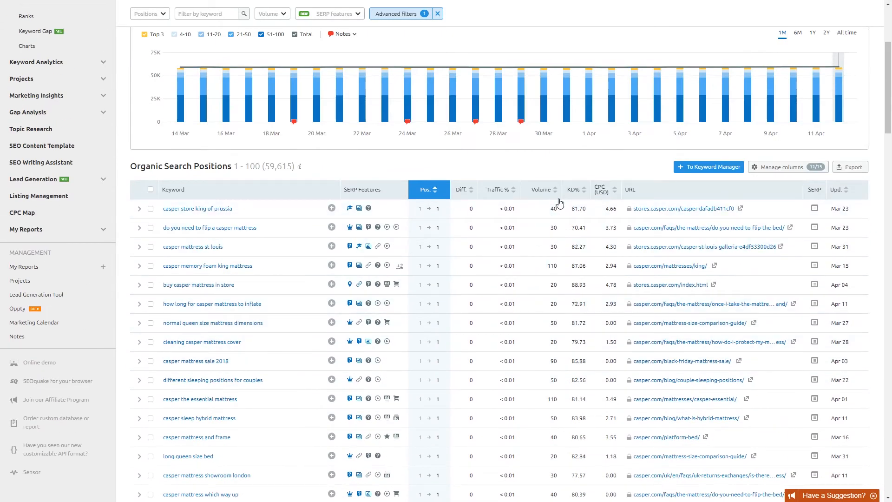
{"action": "left_click", "coordinate": [556, 195]}
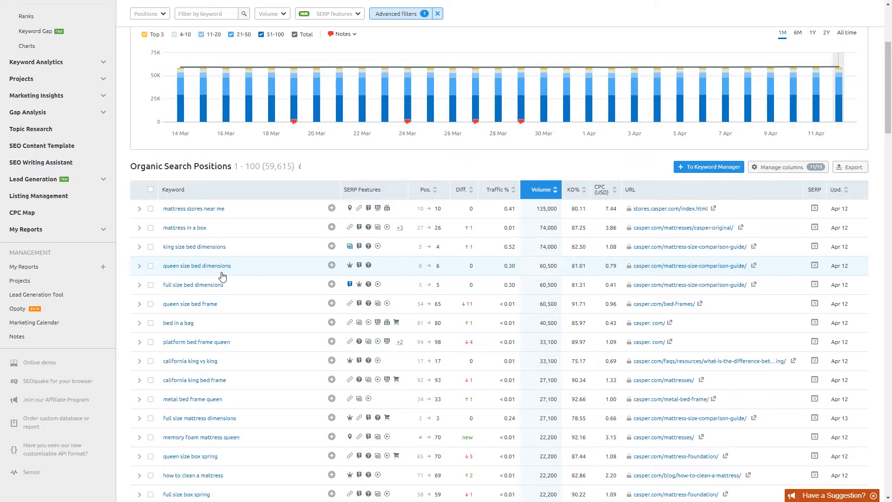
Step: Limit the organic positions to keywords with a search volume of 101–1,000
{"action": "scroll", "coordinate": [209, 277], "scroll_direction": "up", "scroll_amount": 4}
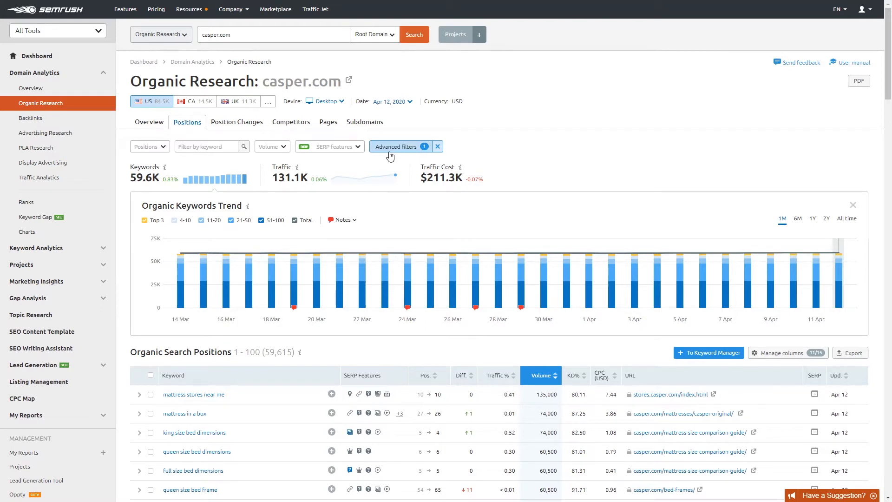
{"action": "left_click", "coordinate": [272, 147]}
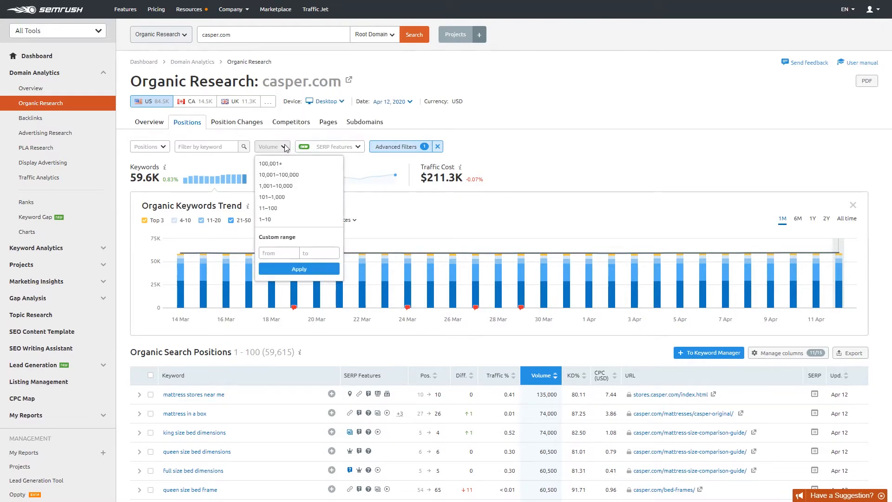
{"action": "left_click", "coordinate": [315, 203]}
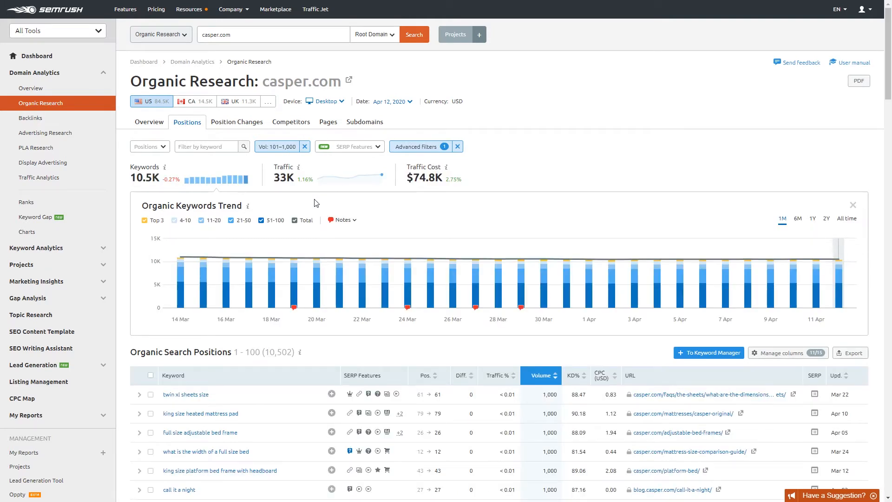
Step: Add a second advanced filter condition that includes keywords with KD less than 70, and apply it
{"action": "scroll", "coordinate": [378, 351], "scroll_direction": "down", "scroll_amount": 1}
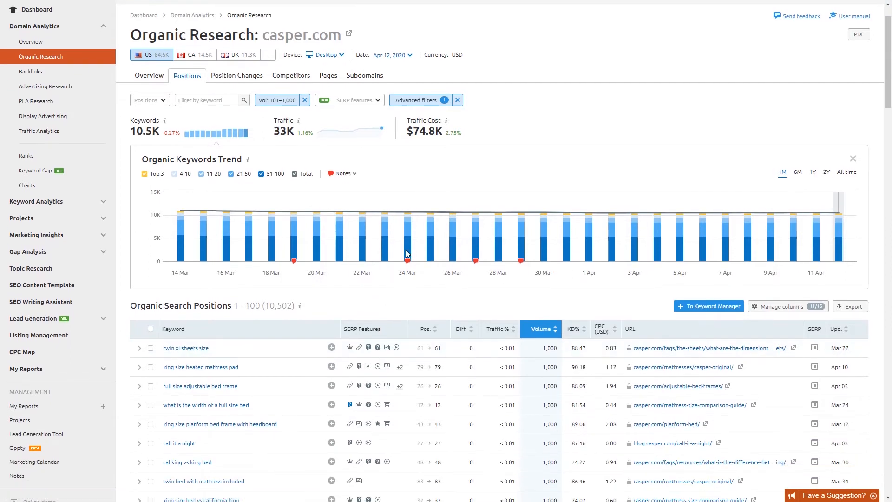
{"action": "left_click", "coordinate": [409, 104]}
{"action": "left_click", "coordinate": [433, 120]}
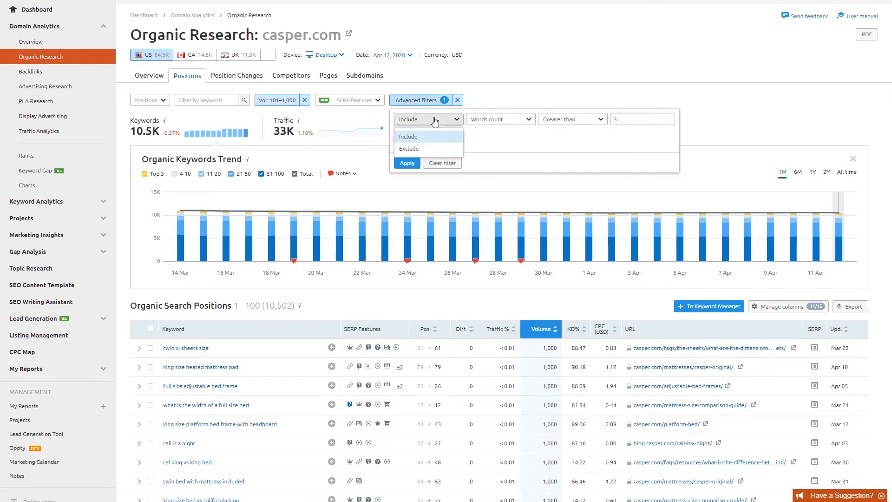
{"action": "left_click", "coordinate": [435, 121]}
{"action": "left_click", "coordinate": [426, 138]}
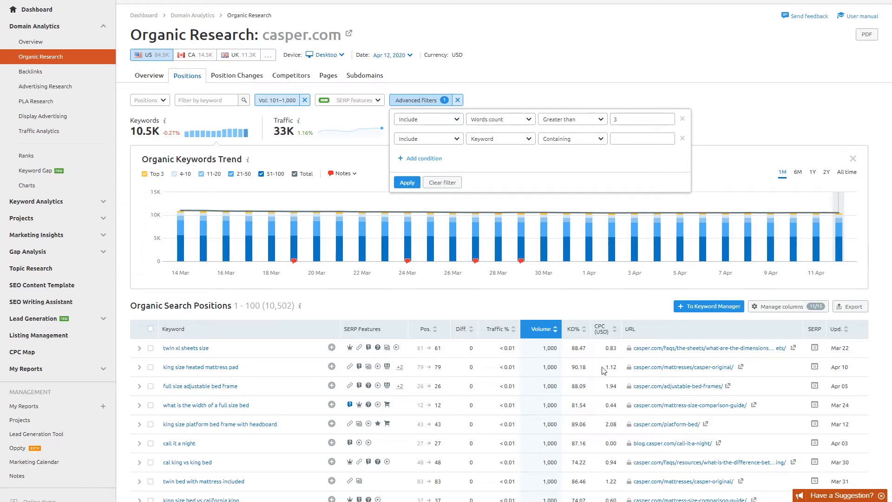
{"action": "left_click", "coordinate": [511, 142]}
{"action": "scroll", "coordinate": [502, 199], "scroll_direction": "down", "scroll_amount": 3}
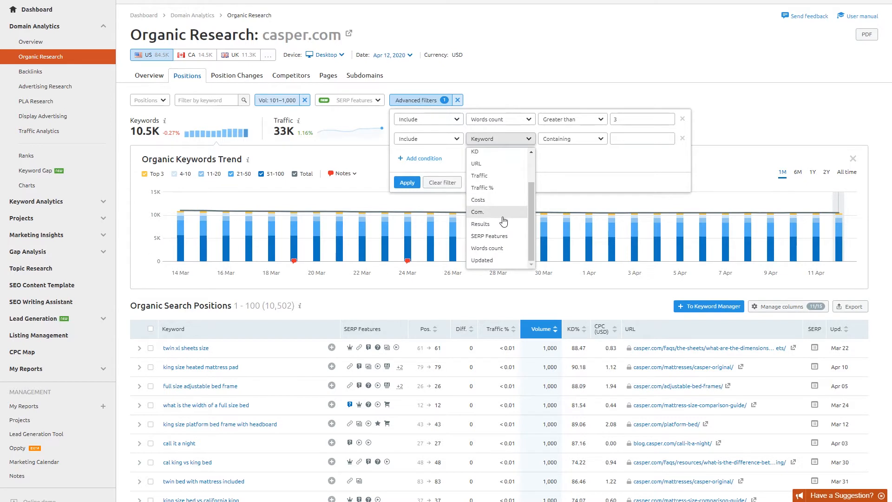
{"action": "scroll", "coordinate": [499, 205], "scroll_direction": "up", "scroll_amount": 3}
{"action": "left_click", "coordinate": [495, 193]}
{"action": "left_click", "coordinate": [553, 139]}
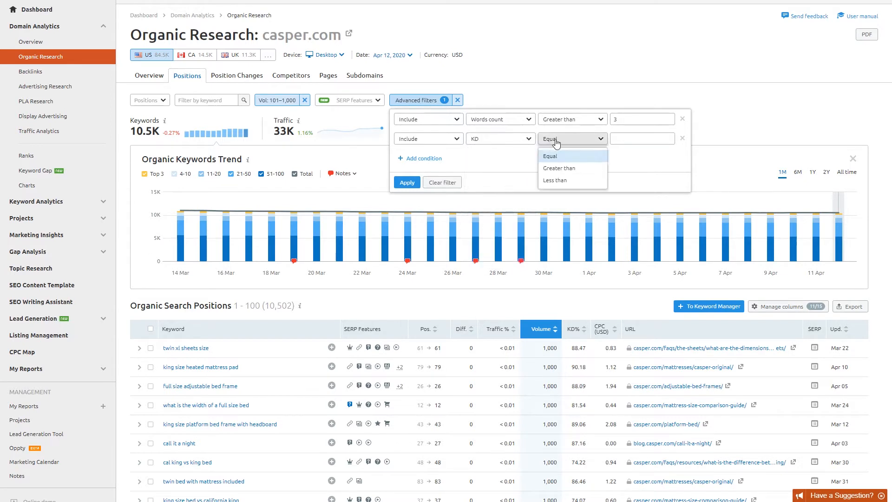
{"action": "left_click", "coordinate": [565, 179]}
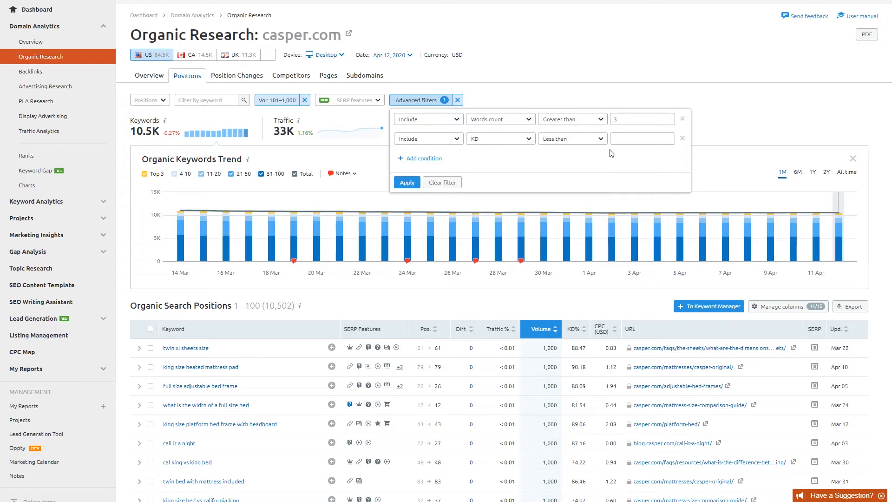
{"action": "left_click", "coordinate": [628, 141]}
{"action": "type", "text": "70"}
{"action": "left_click", "coordinate": [407, 182]}
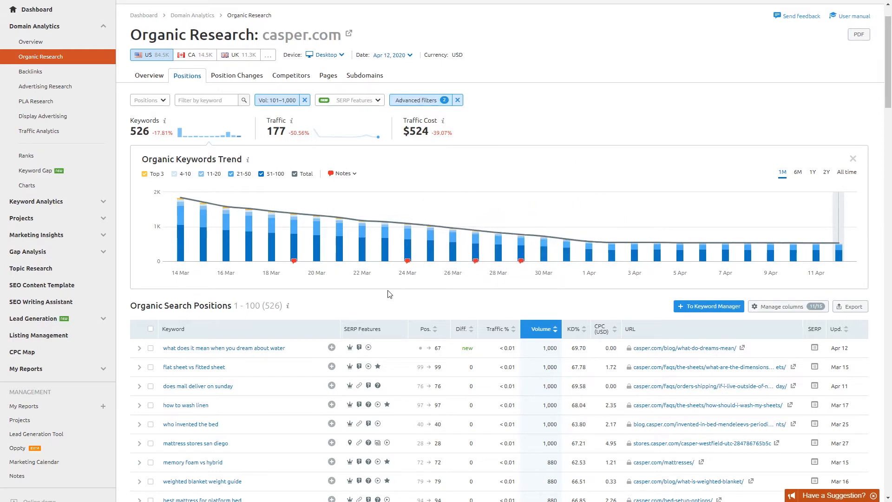
Step: Review the filtered low-difficulty, long-tail keywords and their positions, volumes and ranking URLs
{"action": "left_click_drag", "start_coordinate": [266, 303], "coordinate": [288, 310]}
{"action": "left_click", "coordinate": [317, 306]}
{"action": "scroll", "coordinate": [344, 307], "scroll_direction": "down", "scroll_amount": 1}
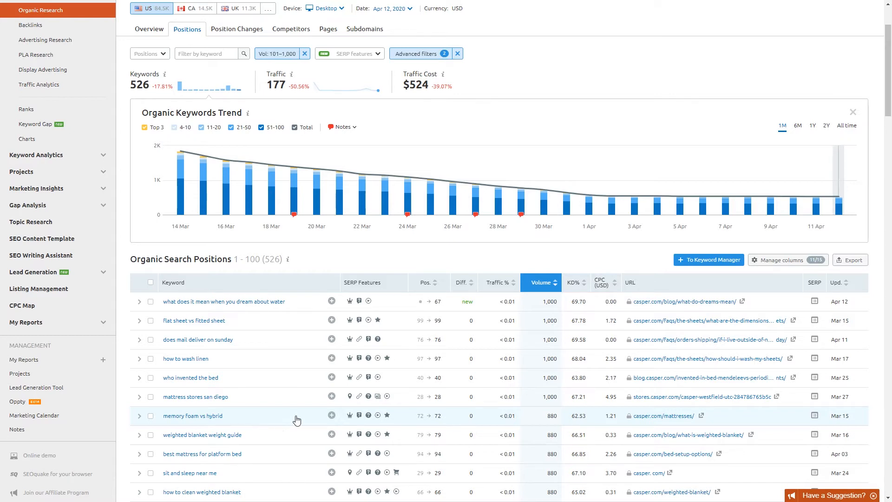
{"action": "scroll", "coordinate": [255, 388], "scroll_direction": "down", "scroll_amount": 1}
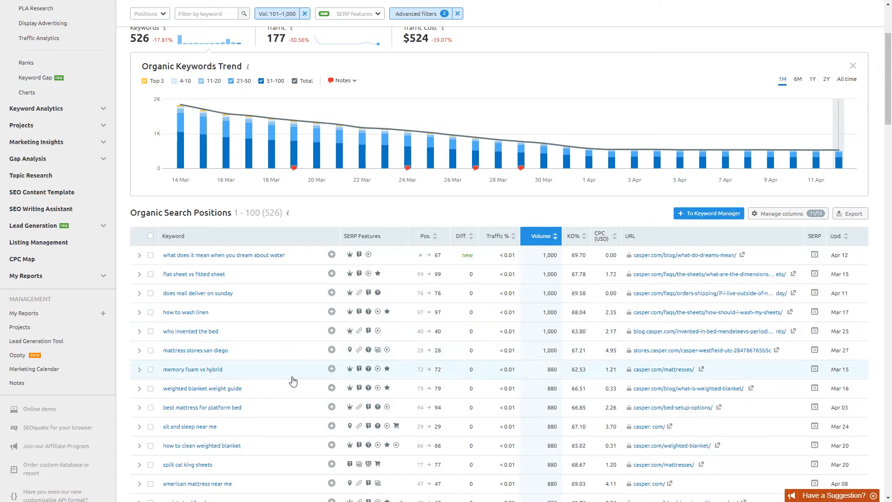
{"action": "scroll", "coordinate": [279, 390], "scroll_direction": "down", "scroll_amount": 1}
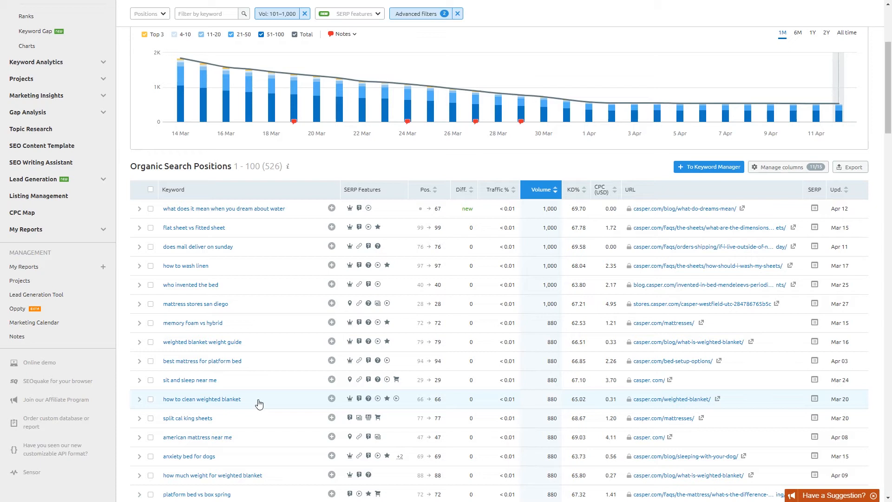
Step: Open the organic pages report for casper.com
{"action": "scroll", "coordinate": [259, 404], "scroll_direction": "up", "scroll_amount": 2}
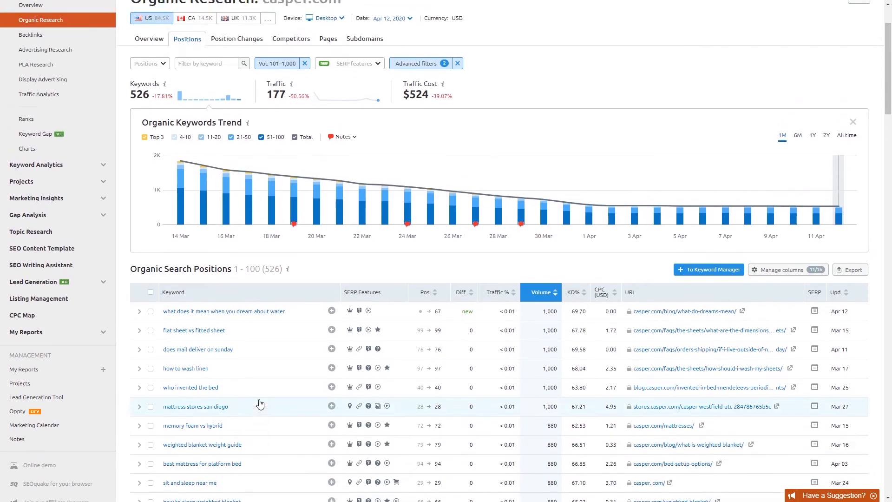
{"action": "scroll", "coordinate": [260, 405], "scroll_direction": "up", "scroll_amount": 1}
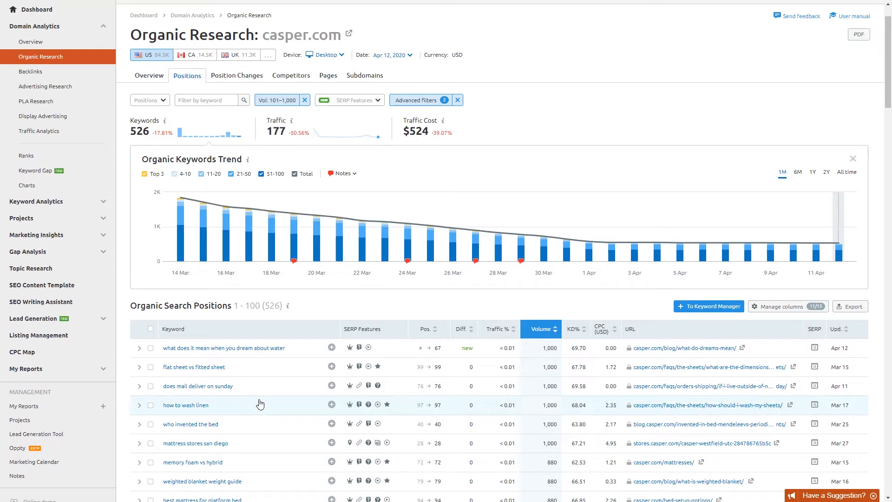
{"action": "scroll", "coordinate": [257, 346], "scroll_direction": "up", "scroll_amount": 1}
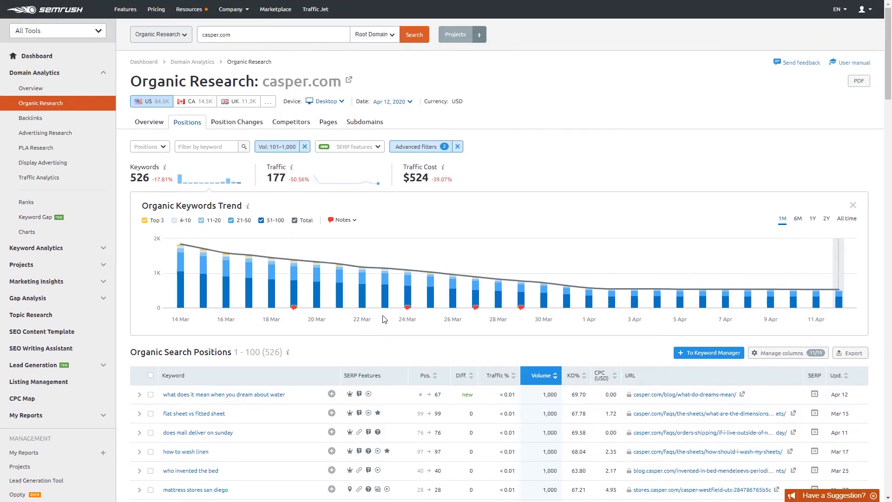
{"action": "left_click", "coordinate": [332, 127]}
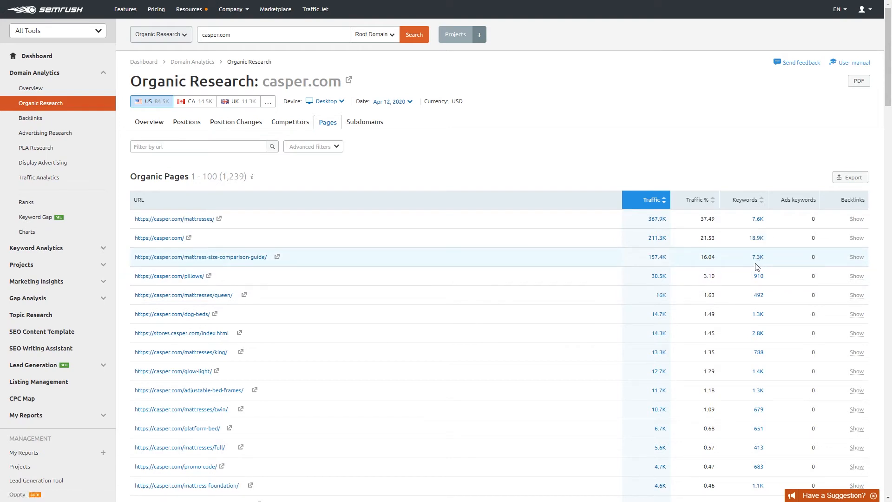
Step: Open the organic positions report for the casper.com/mattress-size-comparison-guide/ page
{"action": "left_click", "coordinate": [235, 257]}
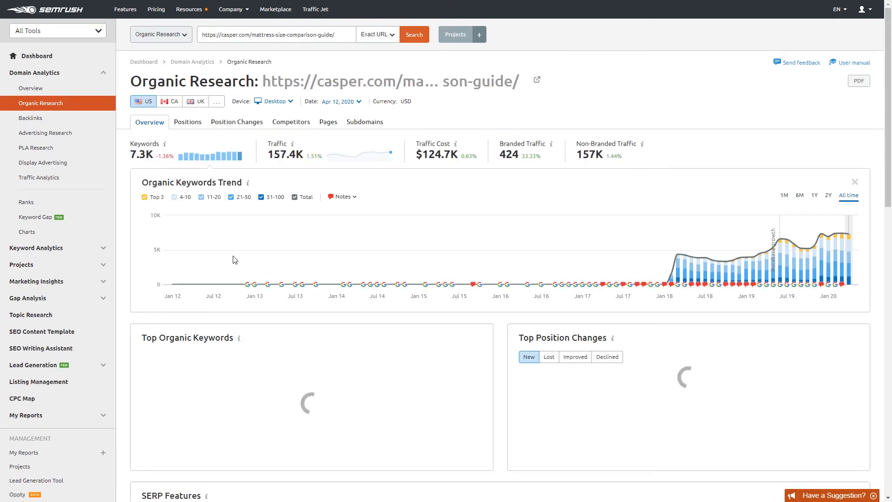
{"action": "left_click", "coordinate": [193, 125]}
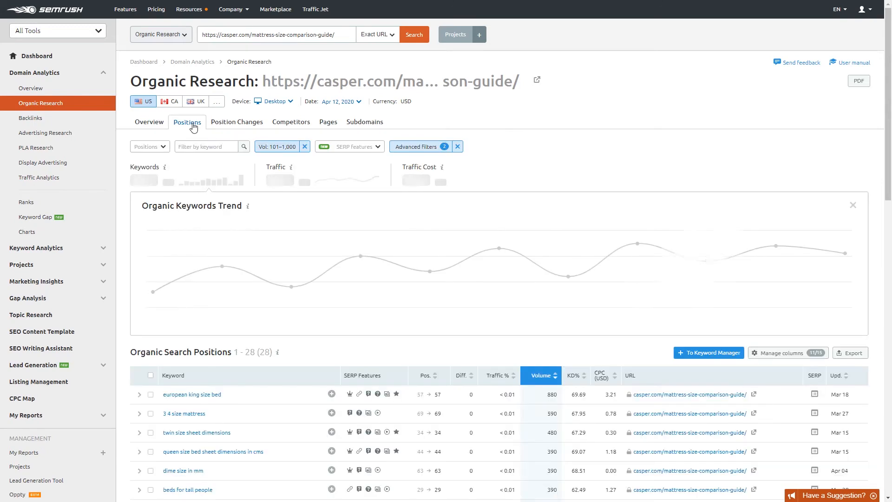
{"action": "scroll", "coordinate": [417, 283], "scroll_direction": "down", "scroll_amount": 2}
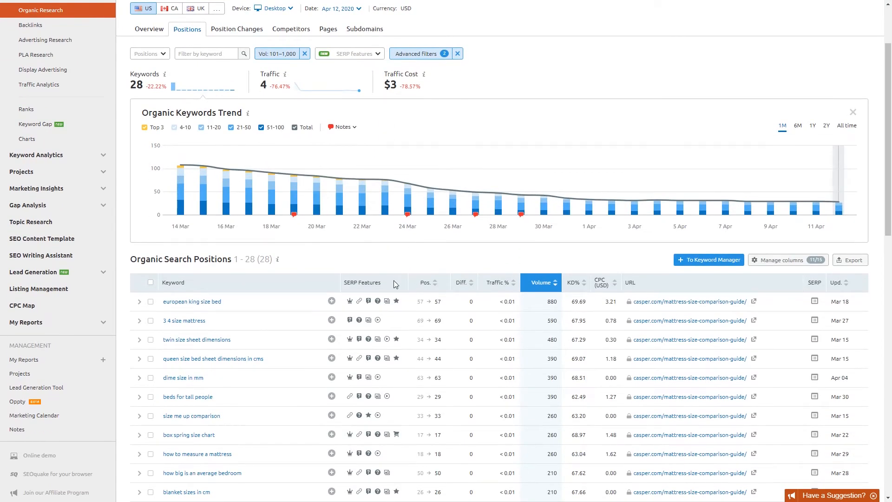
Step: Clear the volume and advanced filters from the guide page's organic positions
{"action": "scroll", "coordinate": [395, 284], "scroll_direction": "up", "scroll_amount": 1}
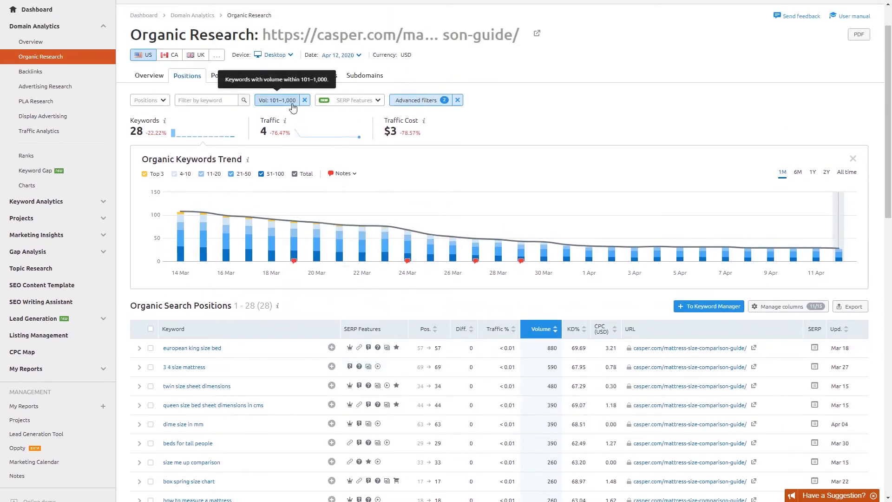
{"action": "left_click", "coordinate": [304, 101]}
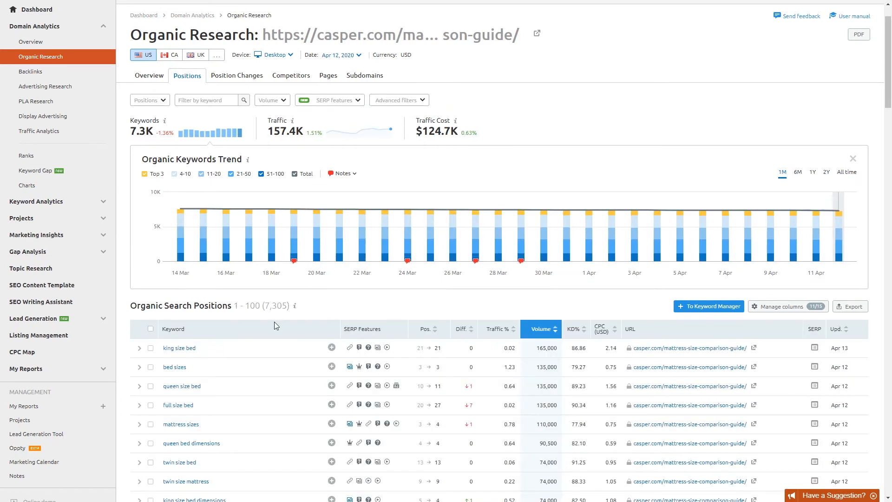
{"action": "scroll", "coordinate": [274, 323], "scroll_direction": "down", "scroll_amount": 1}
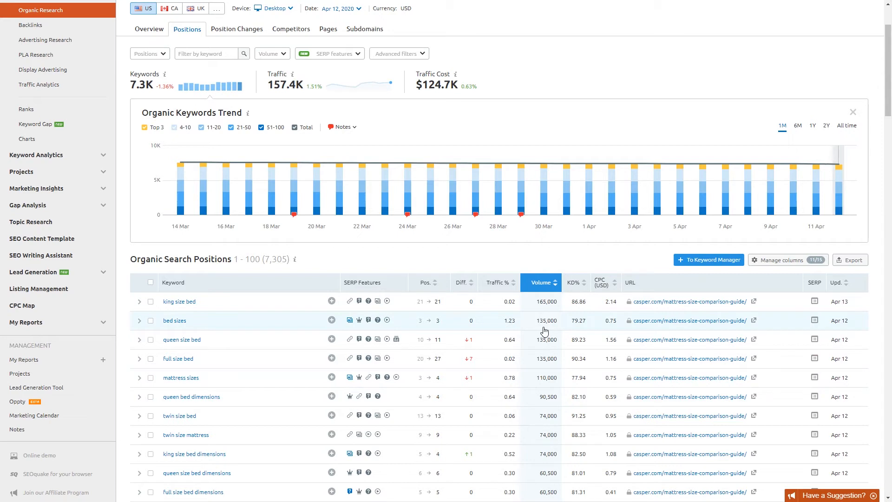
{"action": "scroll", "coordinate": [496, 315], "scroll_direction": "up", "scroll_amount": 1}
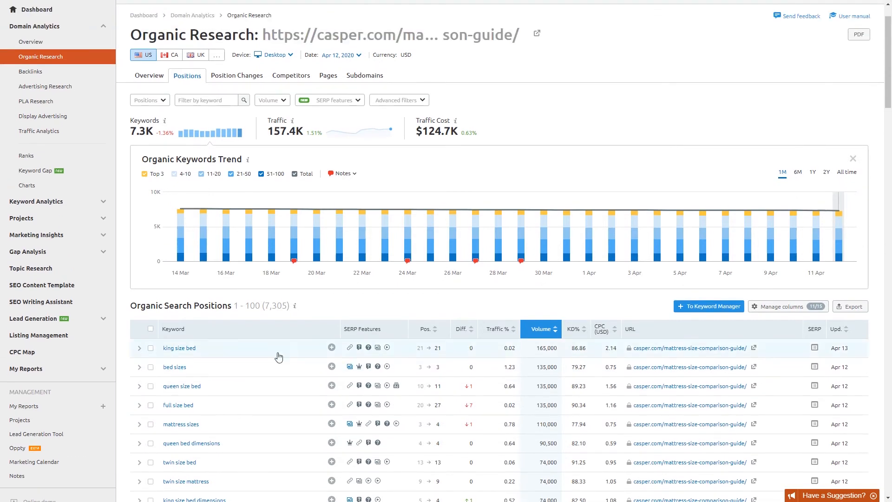
Step: Apply an advanced filter that includes only keywords with a words count greater than 3
{"action": "left_click", "coordinate": [407, 101]}
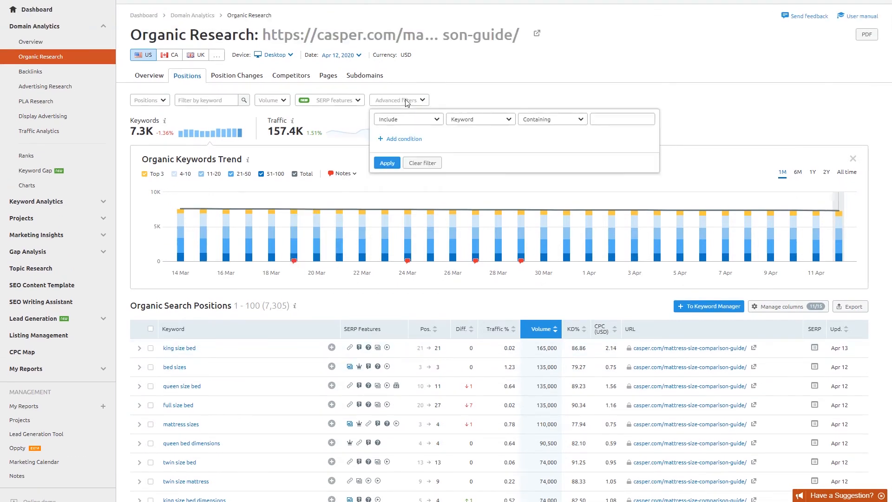
{"action": "left_click", "coordinate": [453, 119]}
{"action": "scroll", "coordinate": [492, 176], "scroll_direction": "down", "scroll_amount": 3}
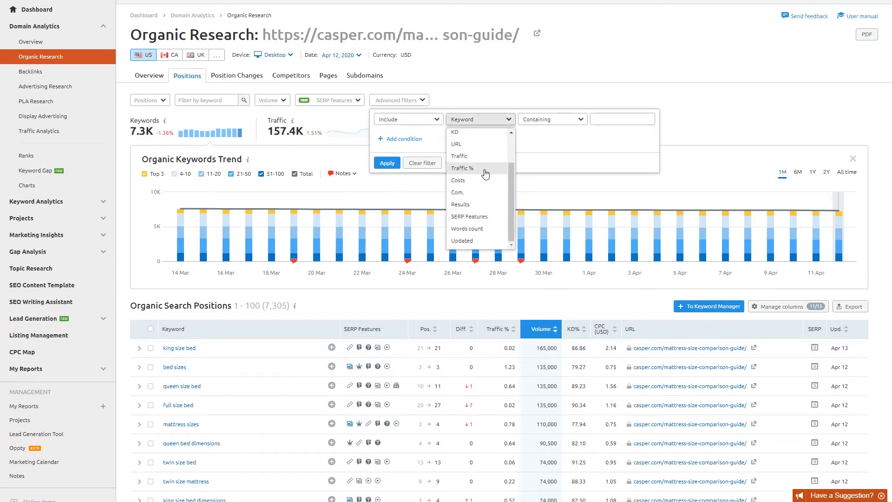
{"action": "left_click", "coordinate": [493, 230]}
{"action": "left_click", "coordinate": [582, 124]}
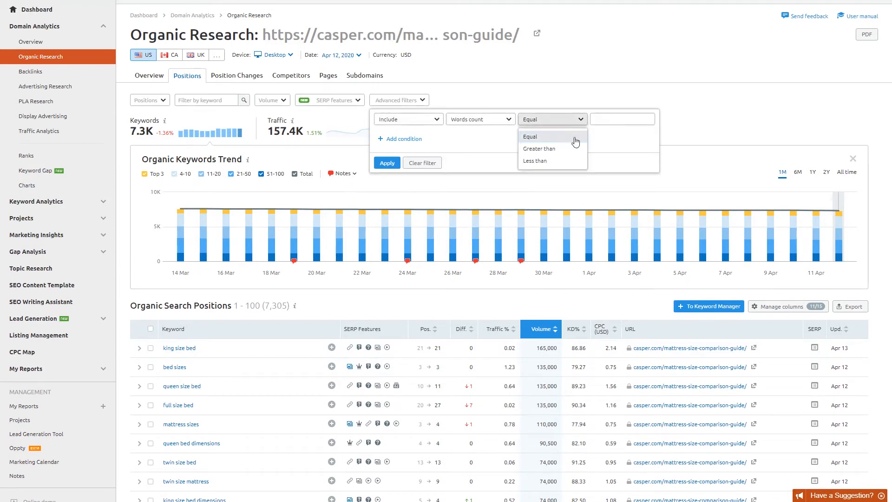
{"action": "left_click", "coordinate": [568, 160]}
{"action": "left_click", "coordinate": [576, 120]}
{"action": "left_click", "coordinate": [567, 149]}
{"action": "left_click", "coordinate": [604, 119]}
{"action": "type", "text": "3"}
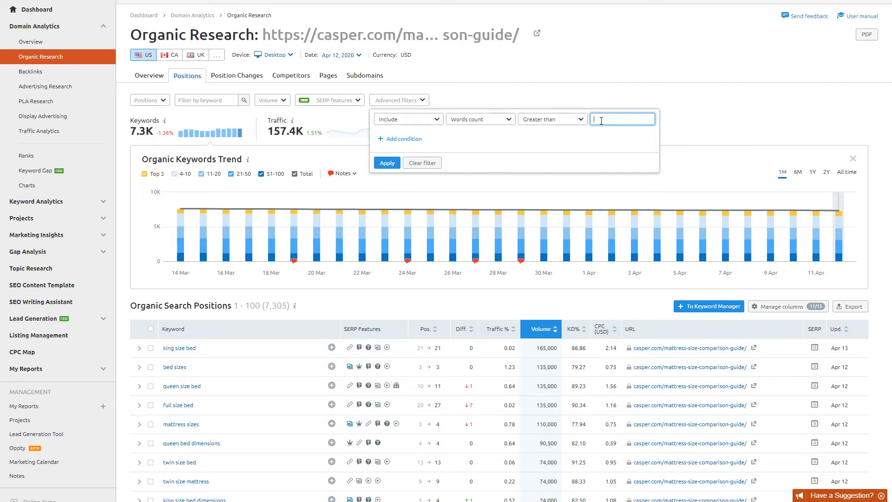
{"action": "key", "text": "Return"}
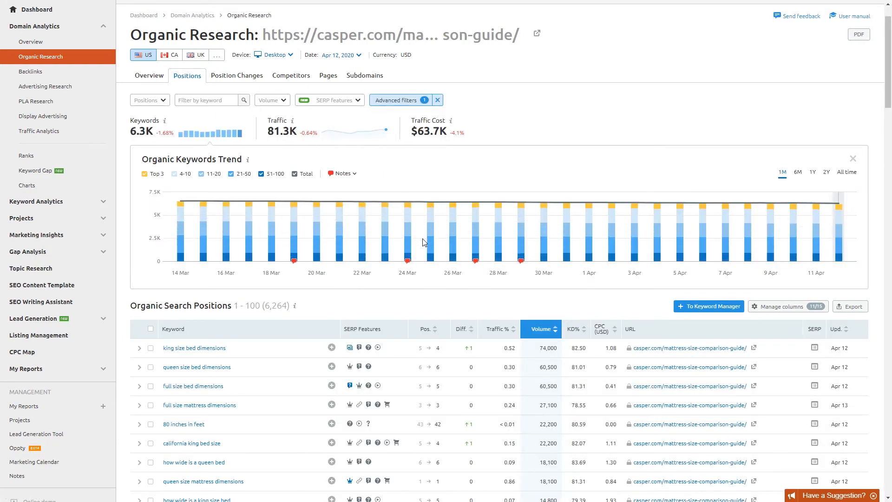
Step: Review the longer keywords the mattress size guide ranks for, with their positions, volumes and keyword difficulty
{"action": "scroll", "coordinate": [418, 244], "scroll_direction": "down", "scroll_amount": 1}
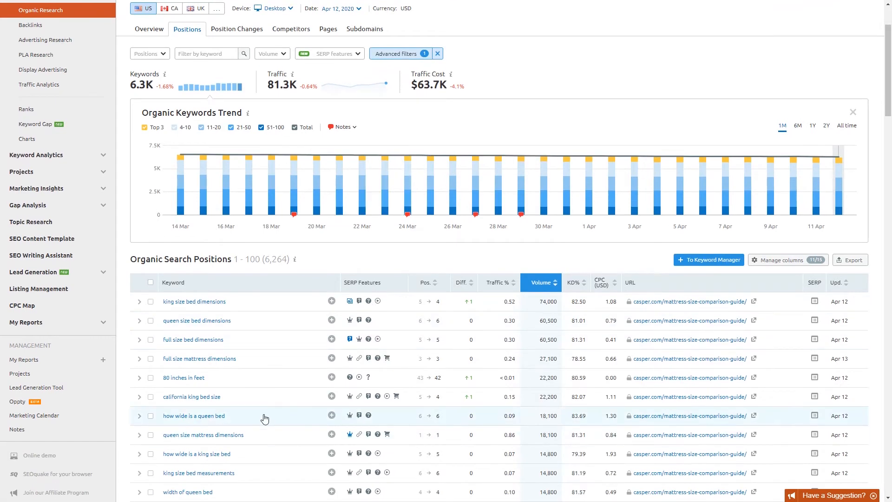
{"action": "scroll", "coordinate": [264, 418], "scroll_direction": "down", "scroll_amount": 1}
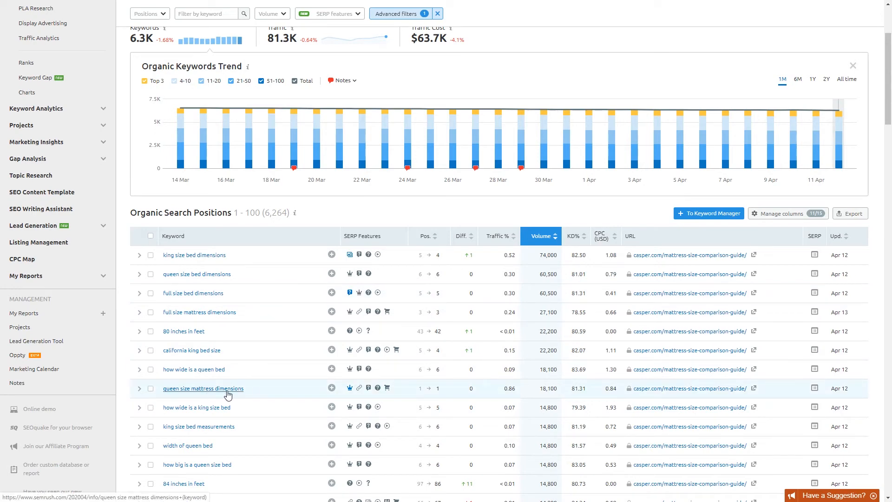
{"action": "scroll", "coordinate": [279, 370], "scroll_direction": "down", "scroll_amount": 3}
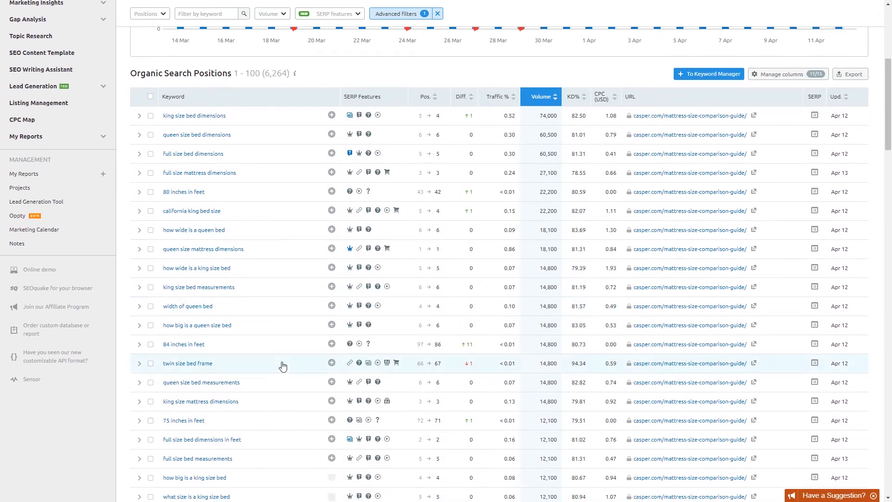
{"action": "scroll", "coordinate": [282, 366], "scroll_direction": "down", "scroll_amount": 1}
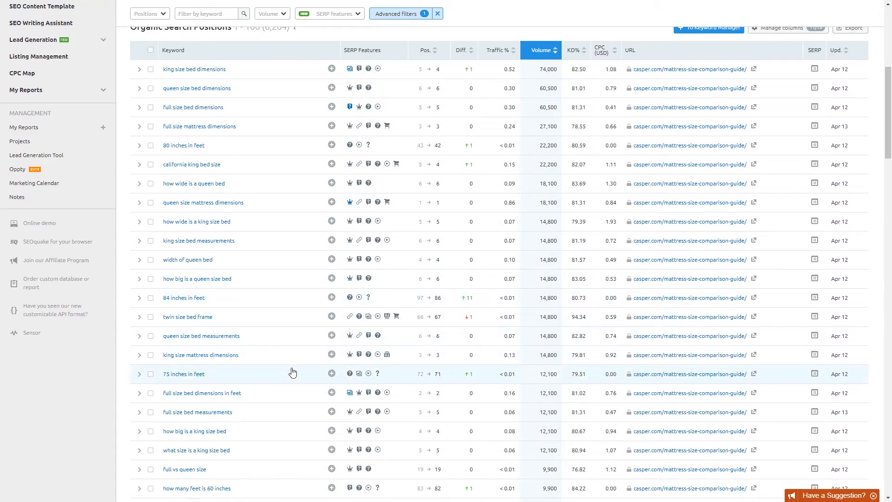
{"action": "scroll", "coordinate": [293, 372], "scroll_direction": "down", "scroll_amount": 1}
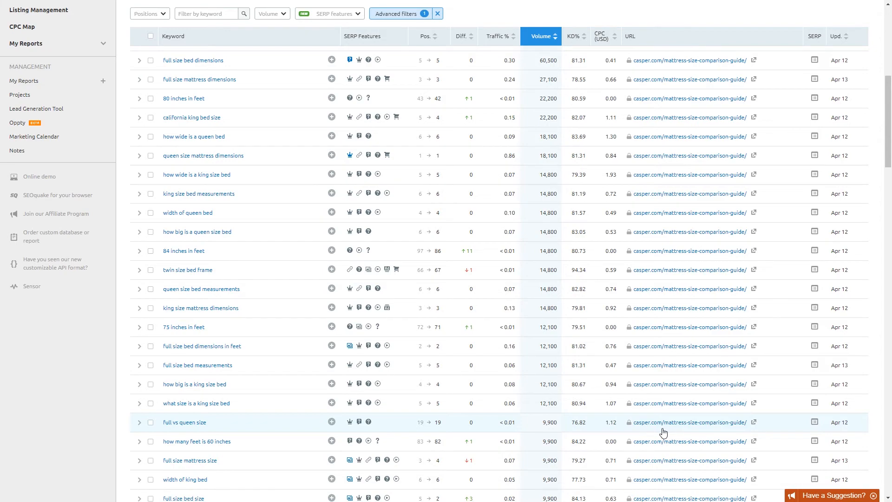
{"action": "scroll", "coordinate": [663, 433], "scroll_direction": "up", "scroll_amount": 8}
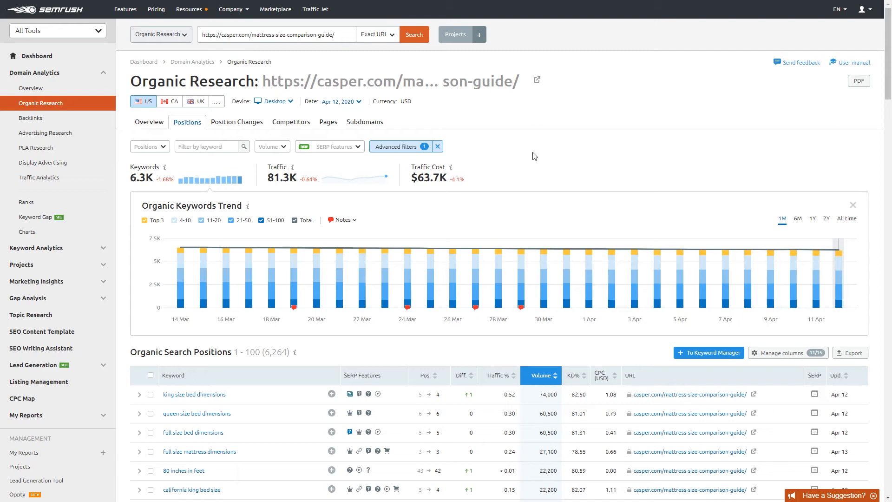
Step: Remove the words count filter and open the Keyword Magic Tool
{"action": "left_click", "coordinate": [438, 147]}
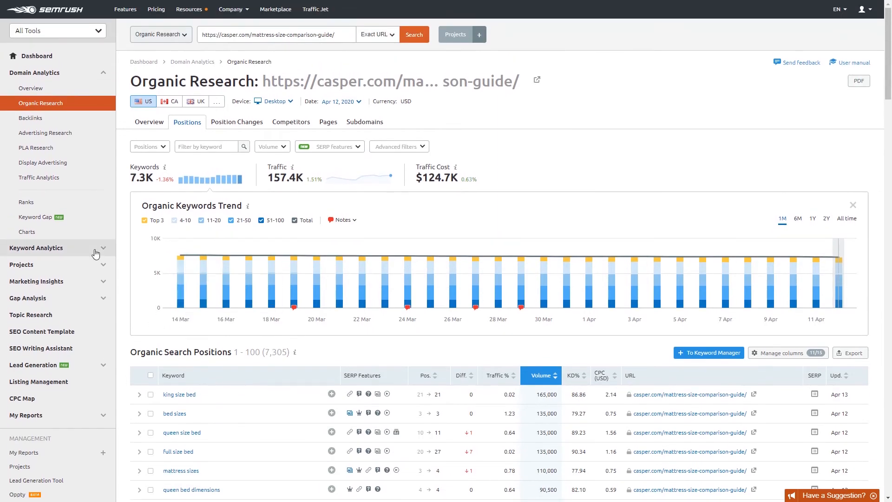
{"action": "left_click", "coordinate": [100, 248]}
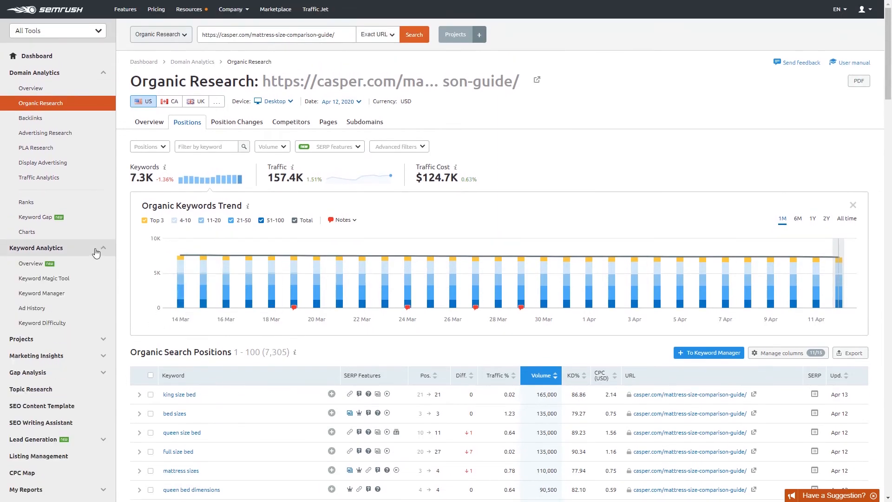
{"action": "left_click", "coordinate": [90, 282]}
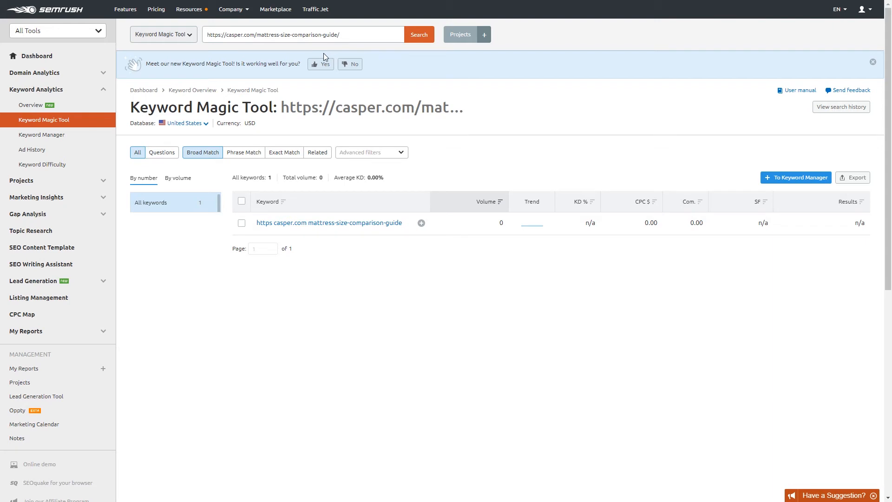
Step: Search the Keyword Magic Tool for "weighted blanket"
{"action": "left_click", "coordinate": [367, 37]}
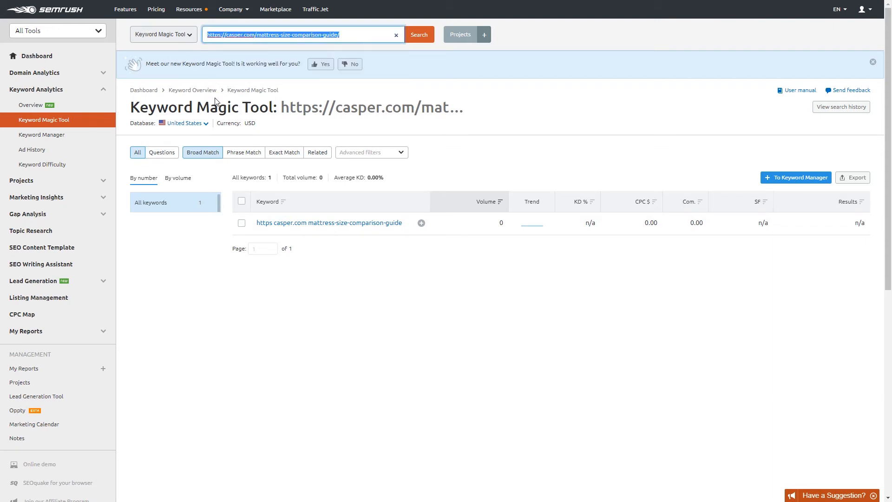
{"action": "type", "text": "weighted blanked"}
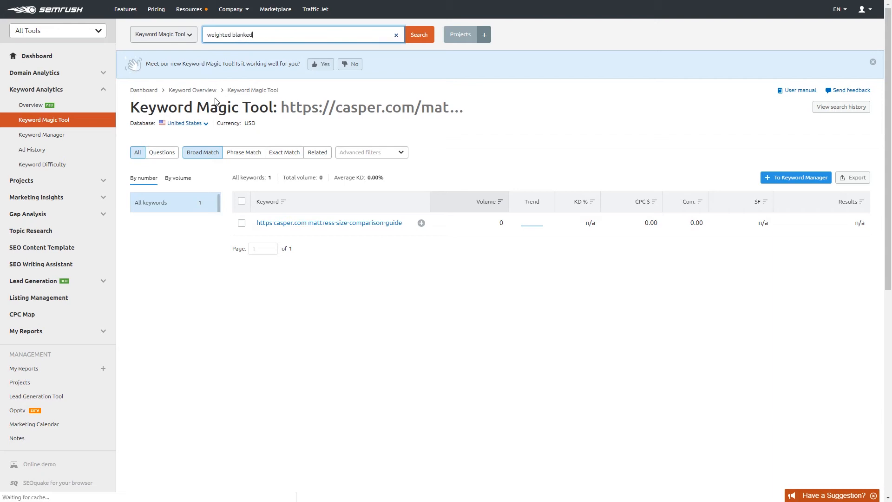
{"action": "key", "text": "Return"}
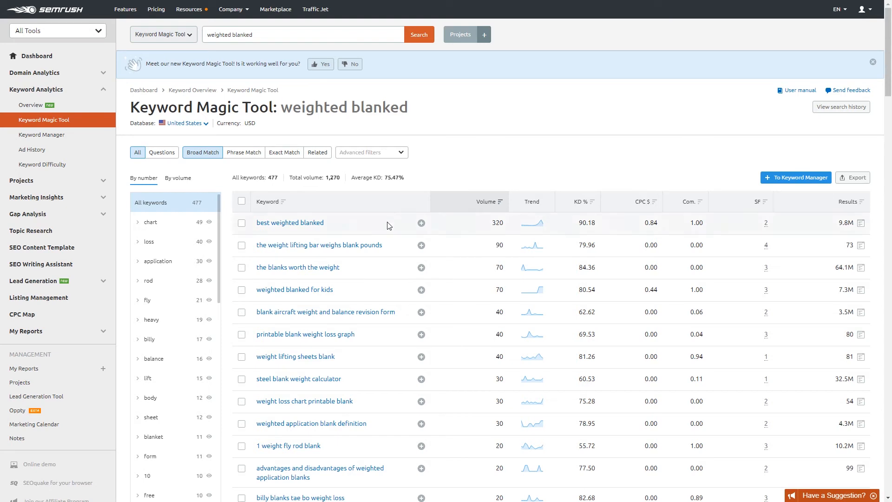
{"action": "left_click", "coordinate": [267, 33]}
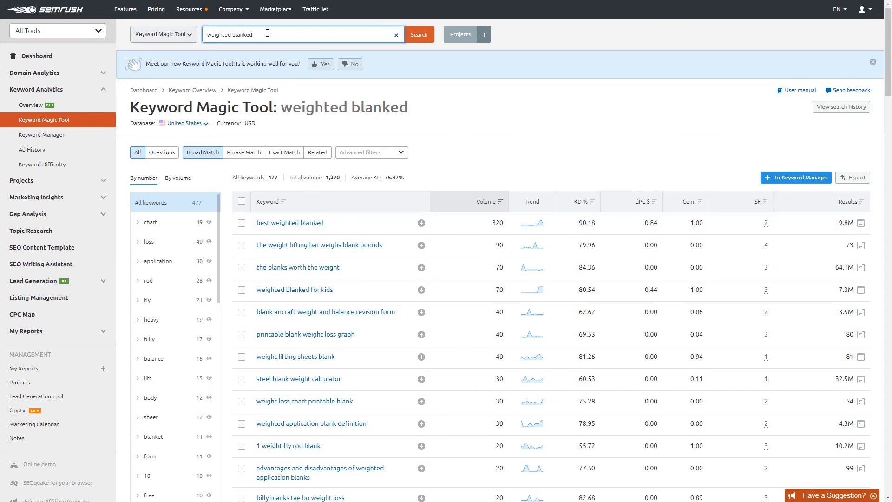
{"action": "key", "text": "BackSpace"}
{"action": "type", "text": "t"}
{"action": "key", "text": "Return"}
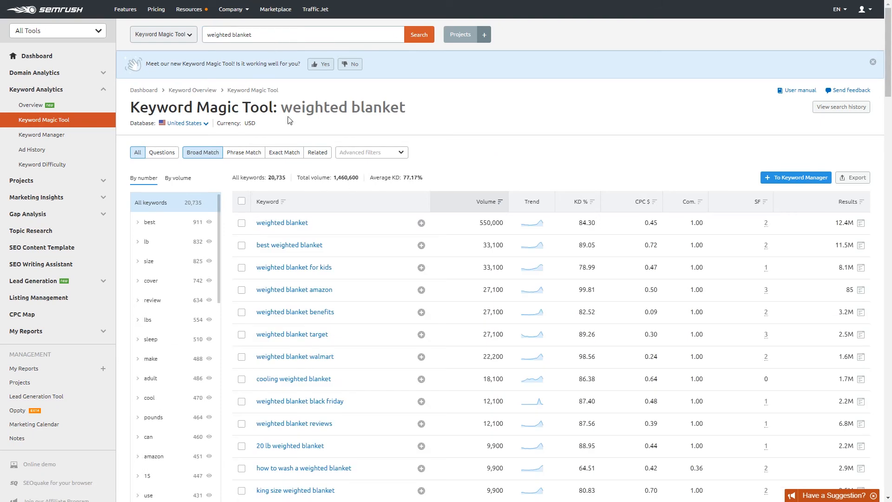
Step: Set the advanced volume filter for the weighted blanket keywords to a range of 100 to 500
{"action": "left_click_drag", "start_coordinate": [268, 179], "coordinate": [283, 182]}
{"action": "left_click", "coordinate": [280, 181]}
{"action": "left_click", "coordinate": [386, 152]}
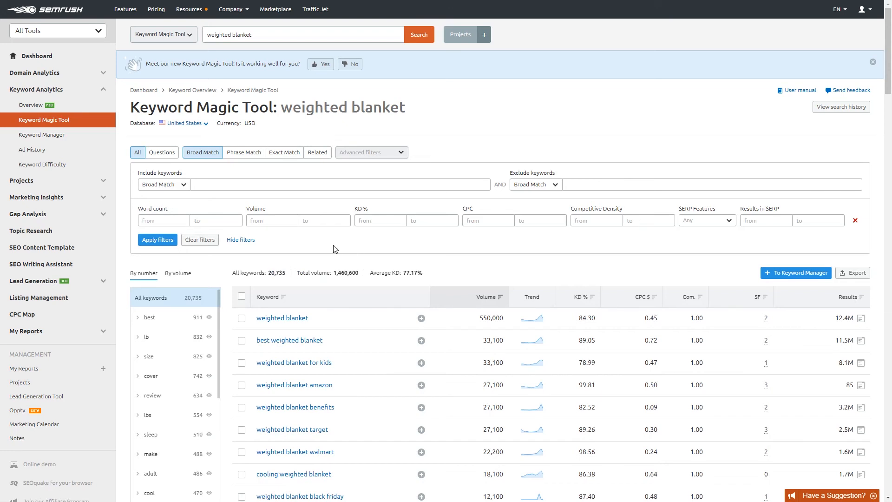
{"action": "left_click", "coordinate": [268, 223]}
{"action": "type", "text": "100"}
{"action": "left_click", "coordinate": [326, 222]}
{"action": "type", "text": "500"}
{"action": "left_click", "coordinate": [321, 247]}
Step: Set the KD % filter to a range of 10 to 70
{"action": "left_click", "coordinate": [377, 220]}
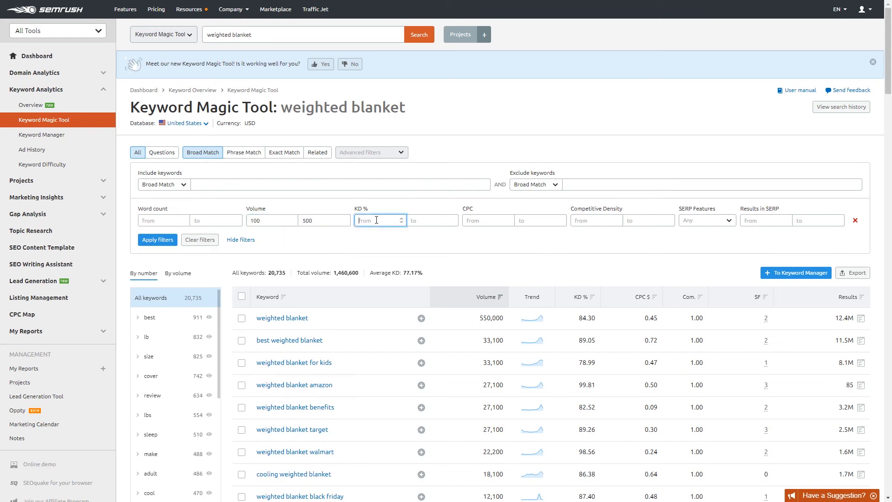
{"action": "left_click", "coordinate": [434, 222]}
{"action": "type", "text": "70"}
{"action": "left_click", "coordinate": [431, 238]}
{"action": "left_click", "coordinate": [389, 223]}
{"action": "type", "text": "10"}
{"action": "left_click", "coordinate": [381, 242]}
Step: Set the minimum word count to 4 and apply the filters to the keyword list
{"action": "left_click", "coordinate": [157, 221]}
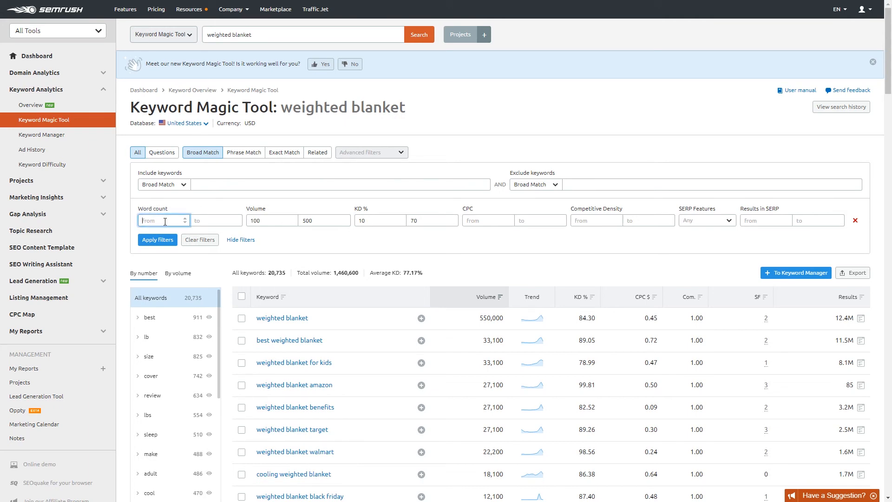
{"action": "type", "text": "4"}
{"action": "left_click", "coordinate": [290, 235]}
{"action": "left_click", "coordinate": [149, 241]}
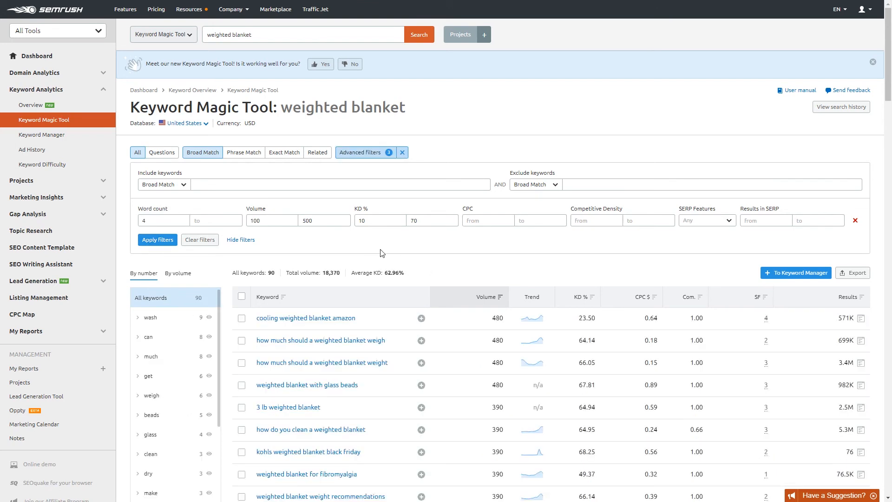
Step: Look through the filtered weighted blanket keywords and clear all advanced filters
{"action": "scroll", "coordinate": [405, 265], "scroll_direction": "down", "scroll_amount": 1}
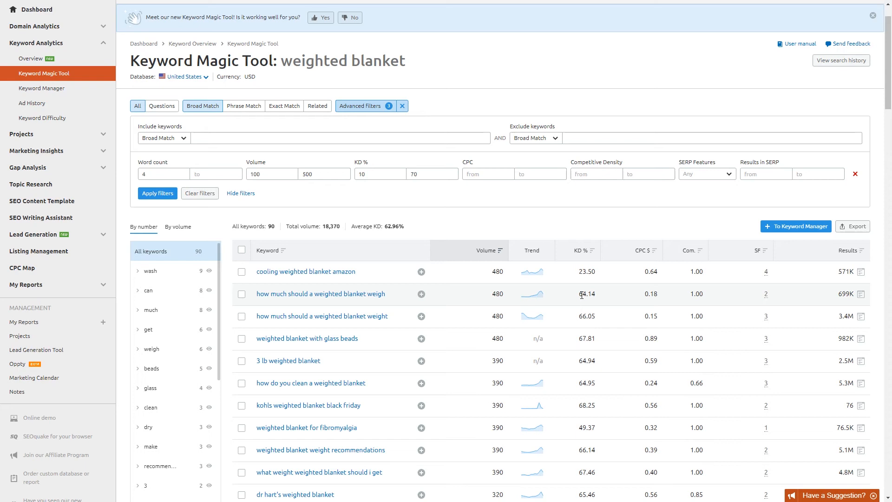
{"action": "scroll", "coordinate": [565, 307], "scroll_direction": "down", "scroll_amount": 2}
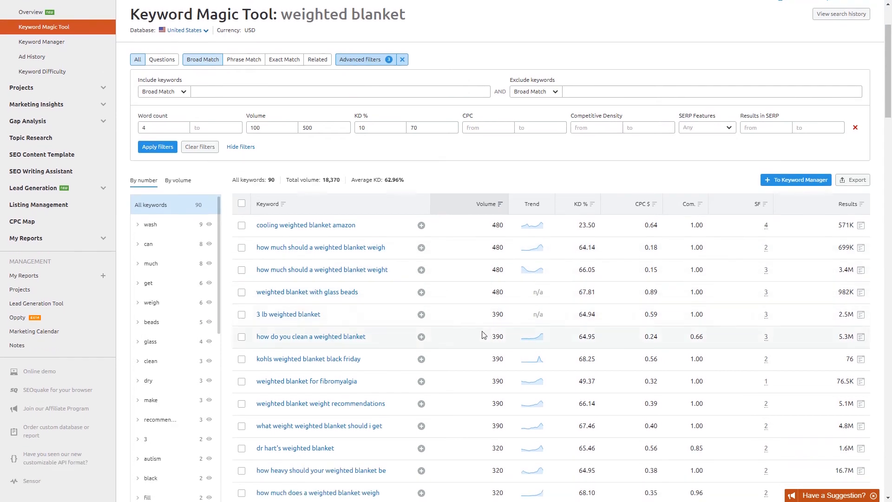
{"action": "scroll", "coordinate": [415, 365], "scroll_direction": "down", "scroll_amount": 3}
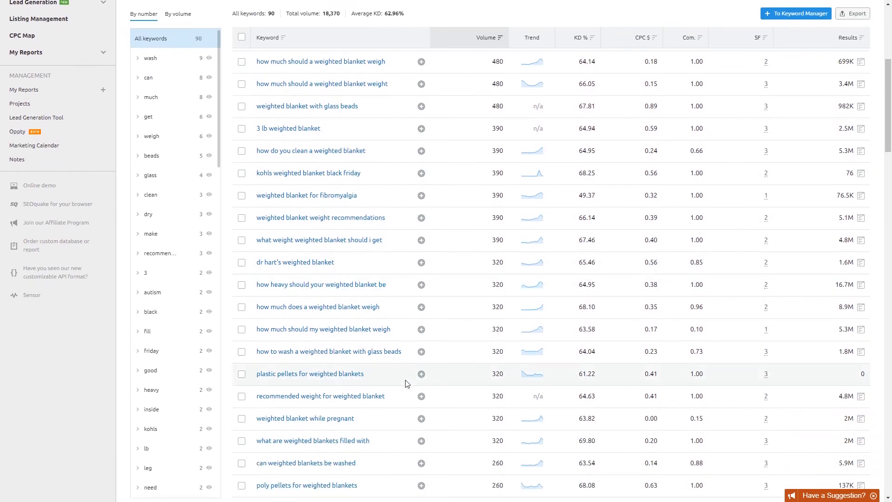
{"action": "scroll", "coordinate": [407, 374], "scroll_direction": "up", "scroll_amount": 6}
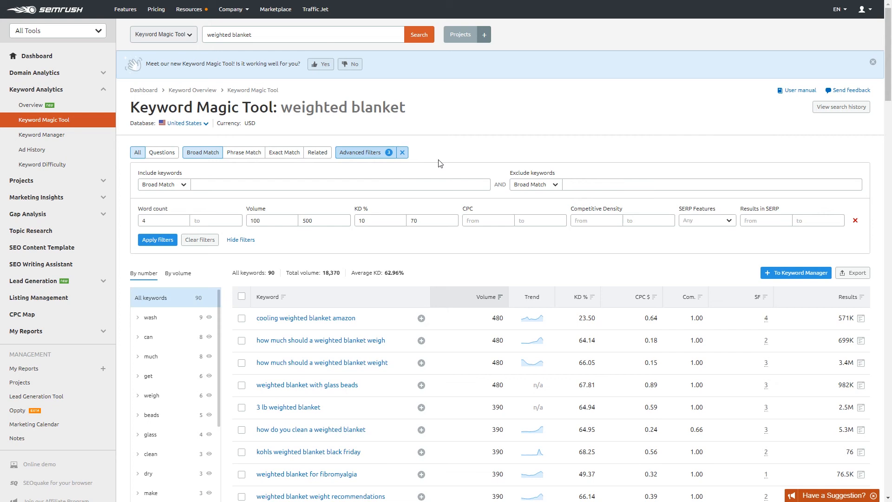
{"action": "left_click", "coordinate": [402, 152]}
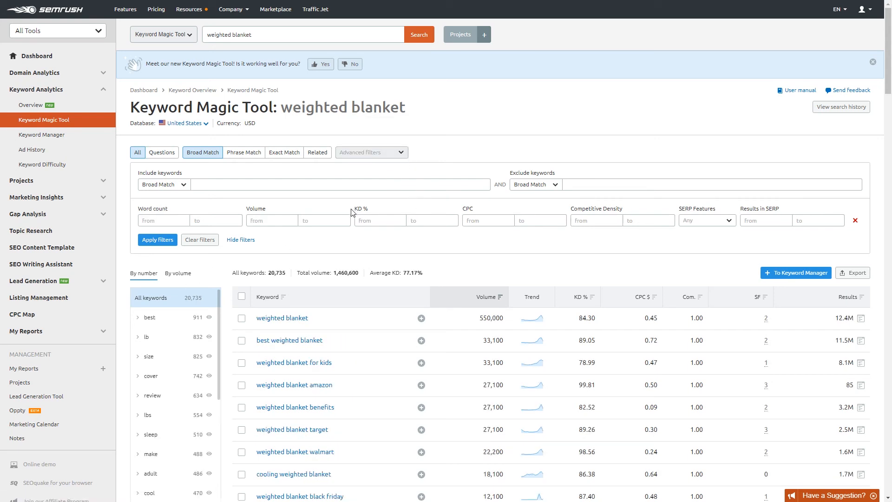
Step: Limit the weighted blanket keyword list to question keywords and examine the search volume of "how to wash a weighted blanket"
{"action": "left_click", "coordinate": [169, 153]}
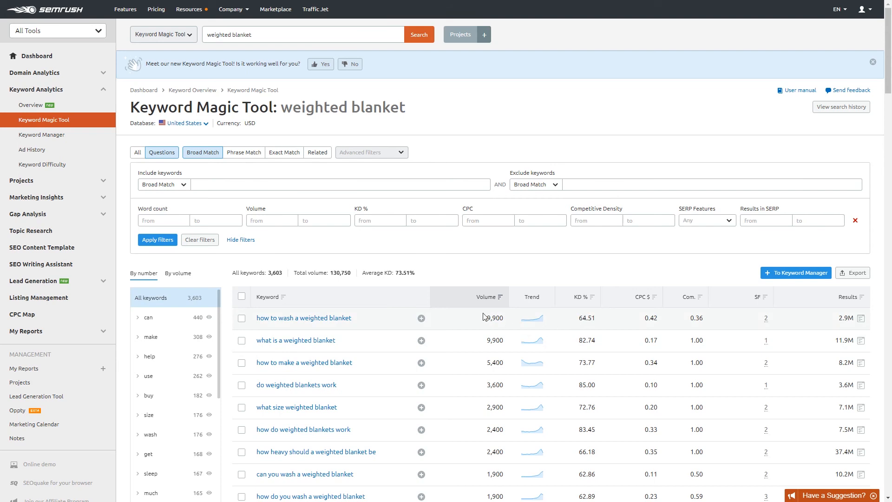
{"action": "double_click", "coordinate": [501, 319]}
{"action": "left_click", "coordinate": [502, 319]}
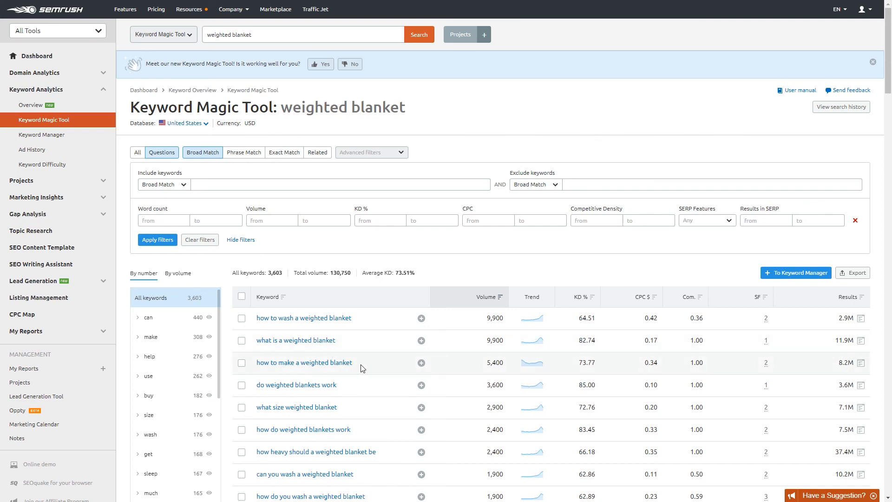
Step: Check which SERP features appear for the highest-volume weighted blanket questions, including how to wash, how to make and what size
{"action": "scroll", "coordinate": [365, 320], "scroll_direction": "down", "scroll_amount": 1}
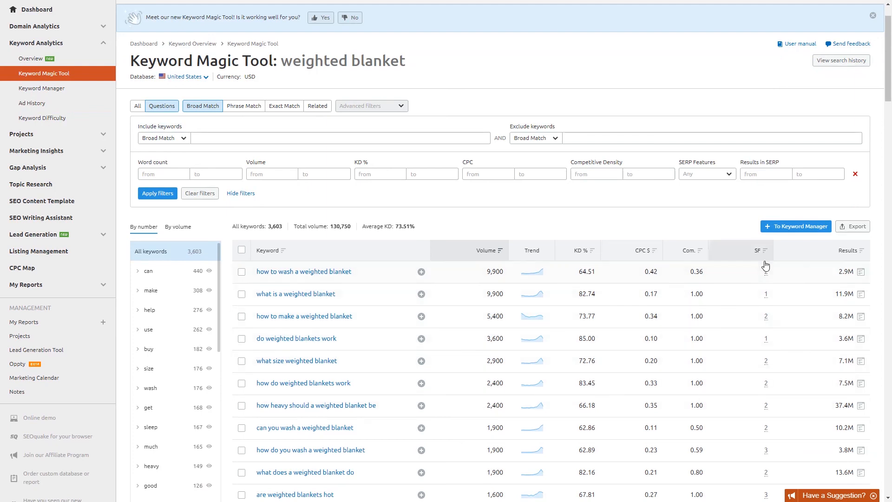
{"action": "mouse_move", "coordinate": [767, 277]}
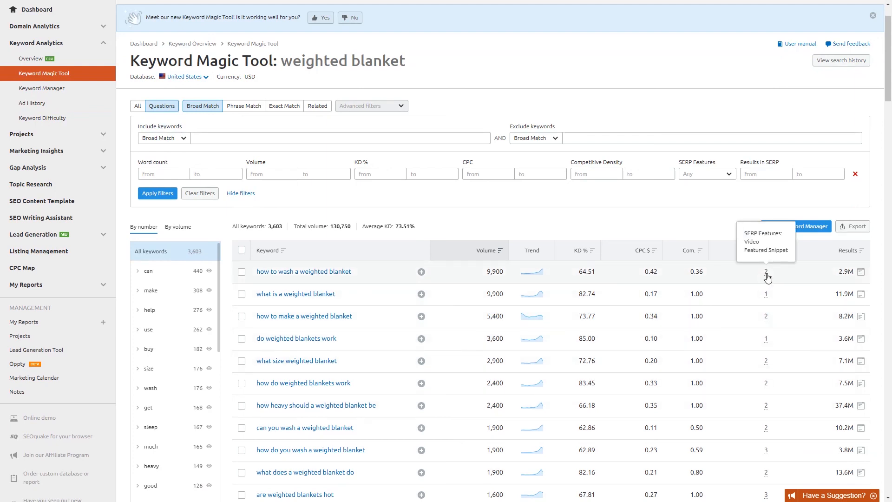
{"action": "mouse_move", "coordinate": [759, 255]}
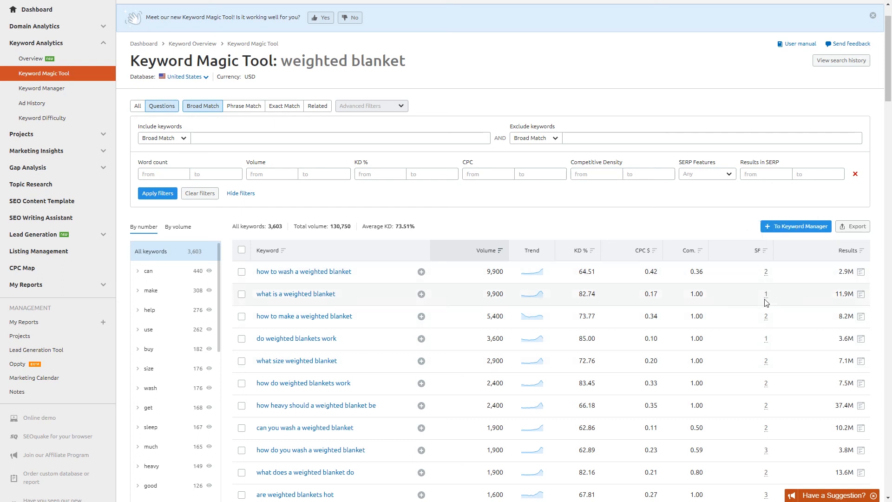
{"action": "mouse_move", "coordinate": [766, 301]}
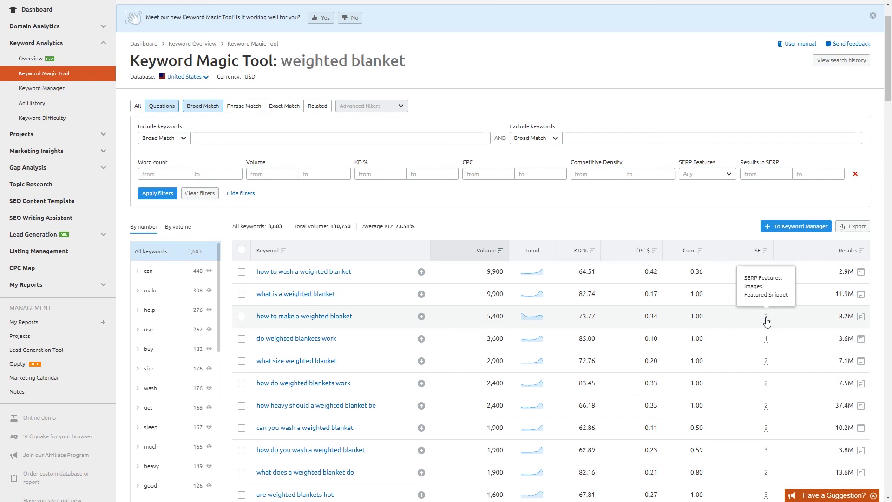
{"action": "mouse_move", "coordinate": [767, 364]}
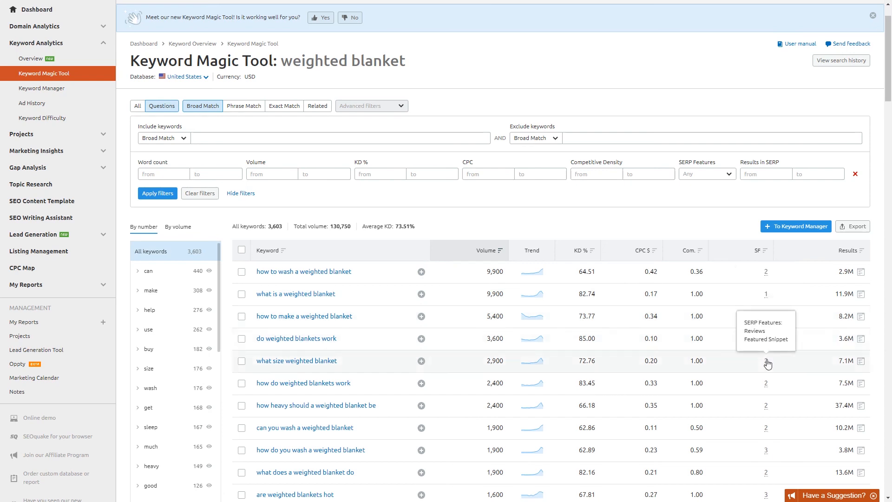
Step: Open the cached Google results page for "how to make a weighted blanket" and examine its featured snippet and related questions
{"action": "left_click", "coordinate": [861, 317]}
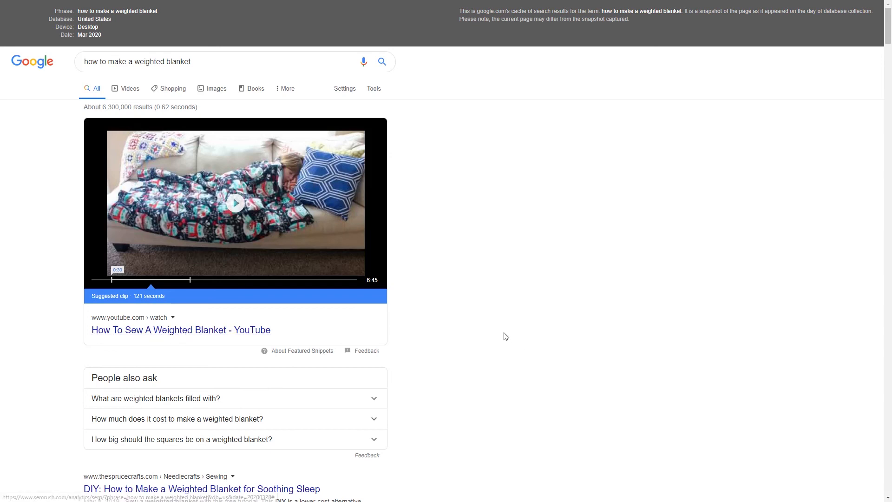
{"action": "scroll", "coordinate": [505, 336], "scroll_direction": "down", "scroll_amount": 1}
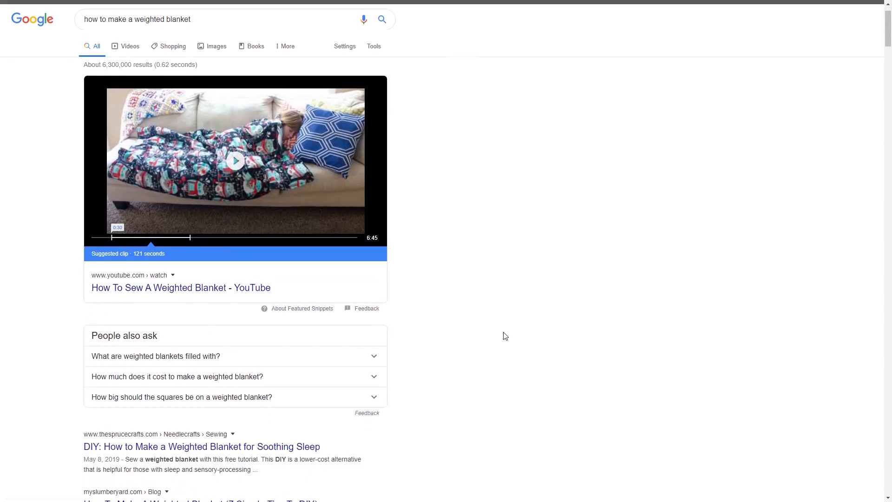
{"action": "scroll", "coordinate": [506, 336], "scroll_direction": "up", "scroll_amount": 1}
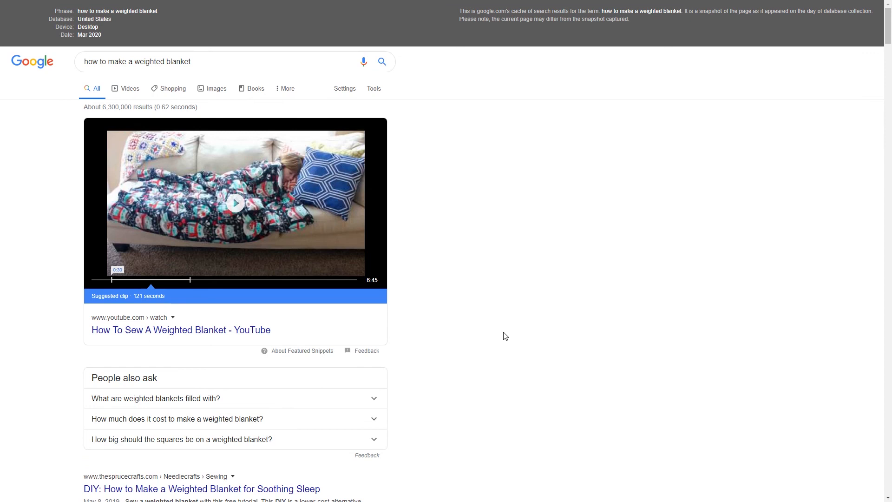